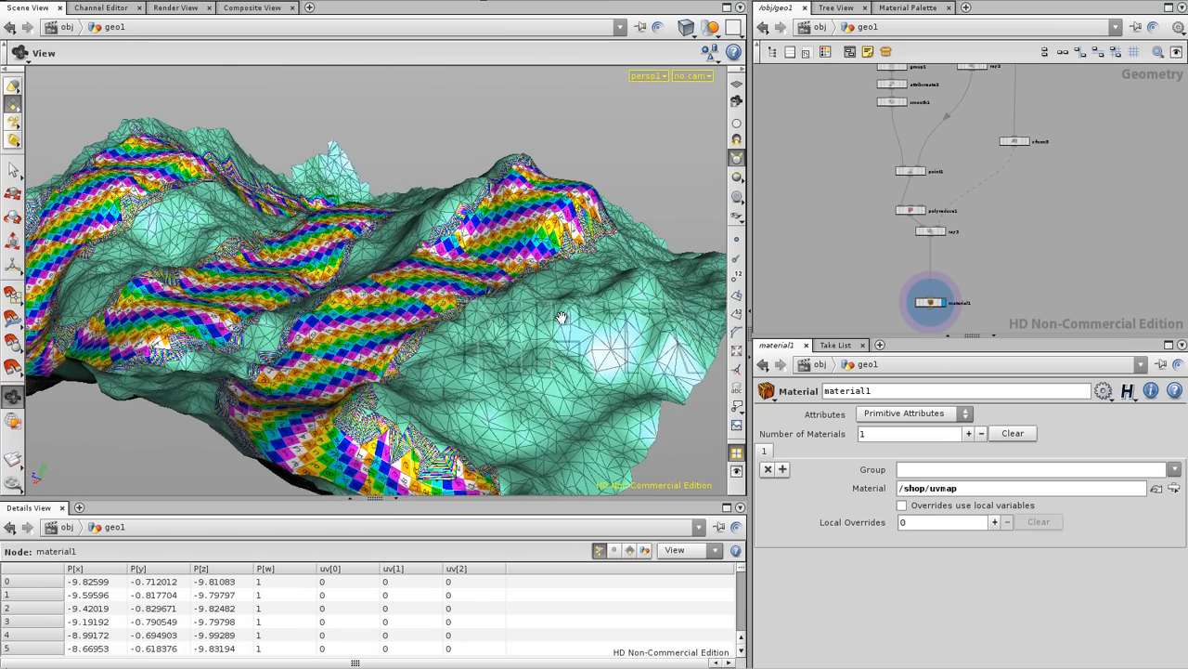
- Display the point1 node's output and set its color option to Keep Color
drag(458, 473, 502, 435)
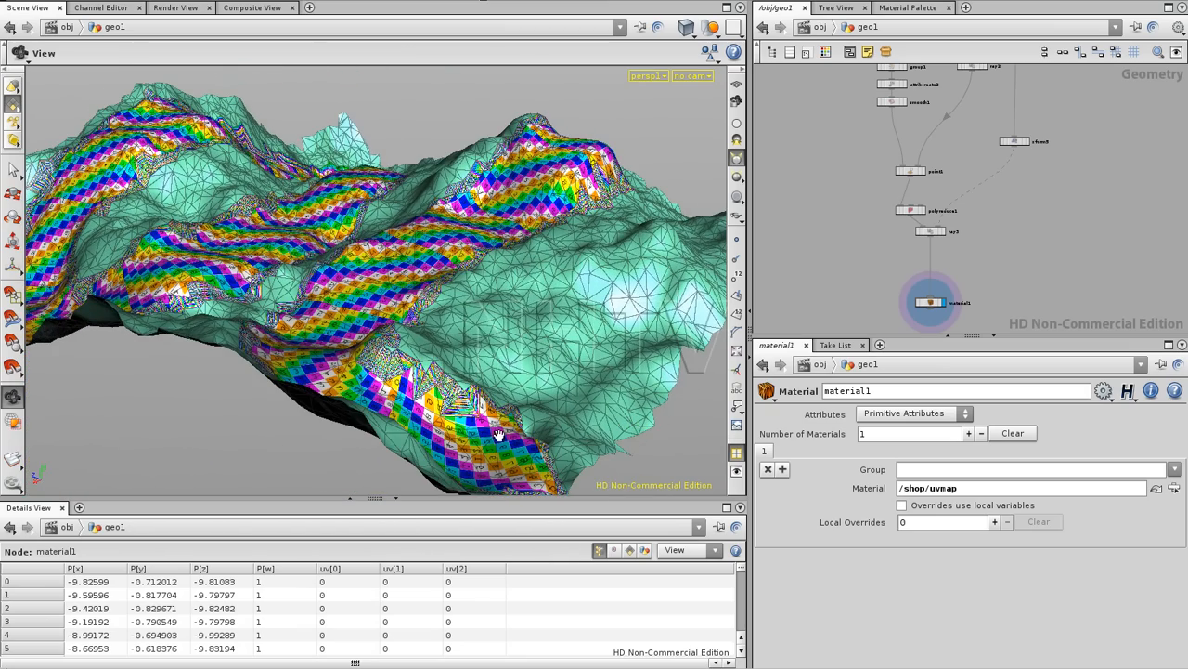
drag(555, 202, 614, 279)
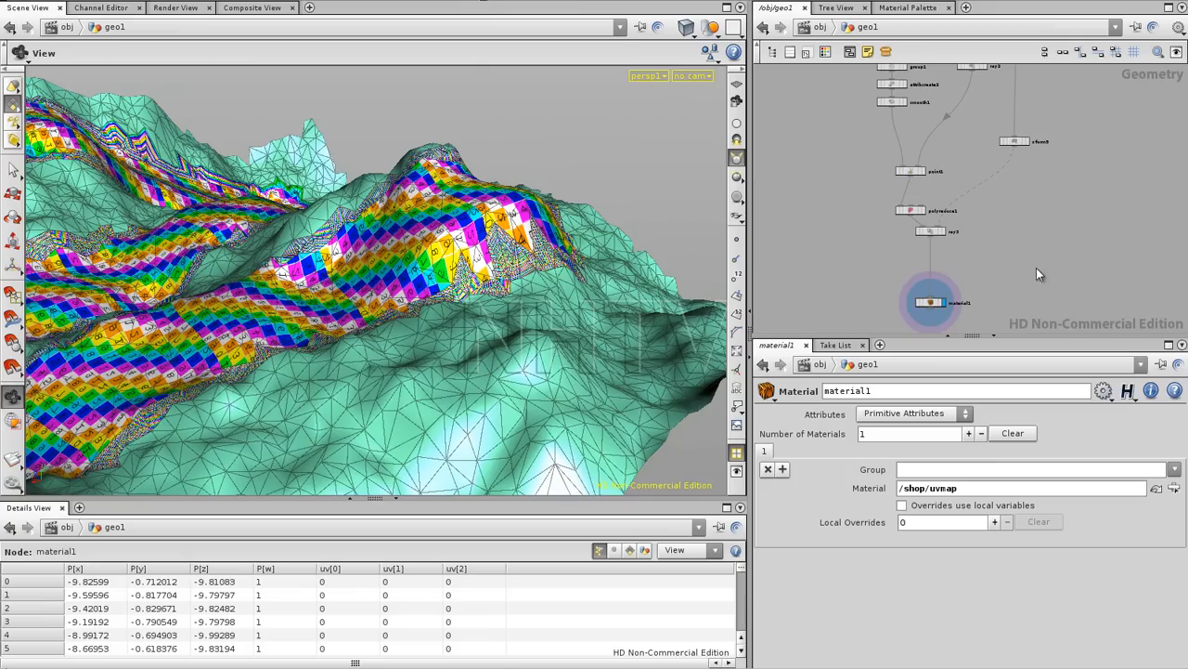
middle_drag(1036, 268, 989, 264)
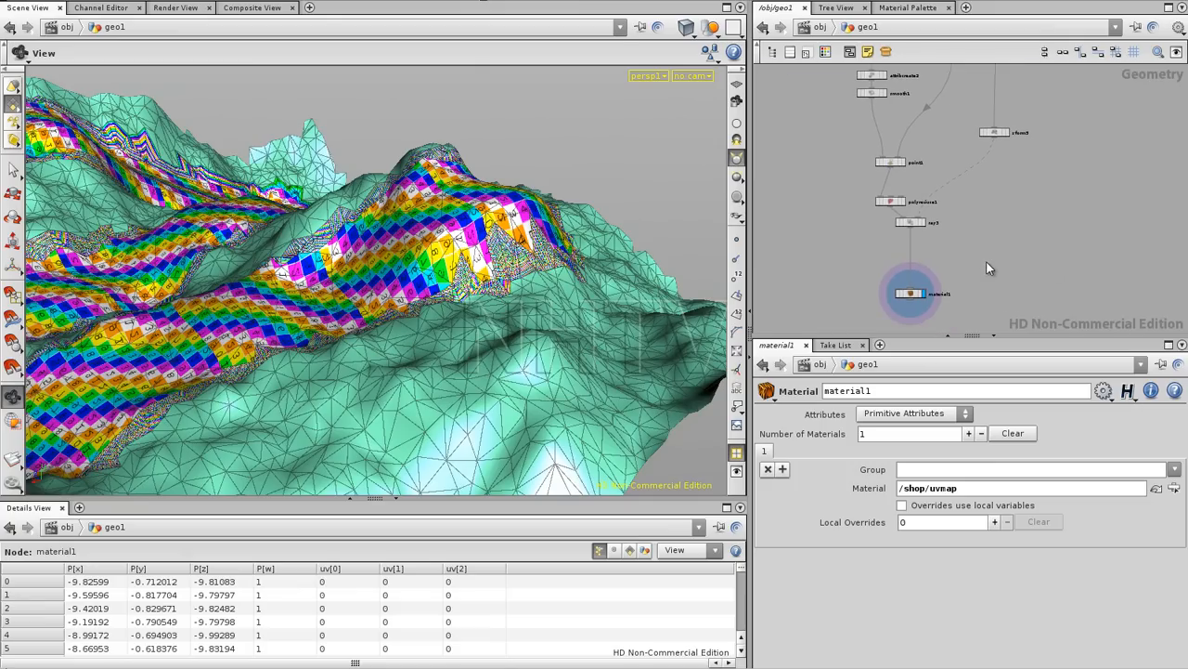
click(903, 162)
click(891, 164)
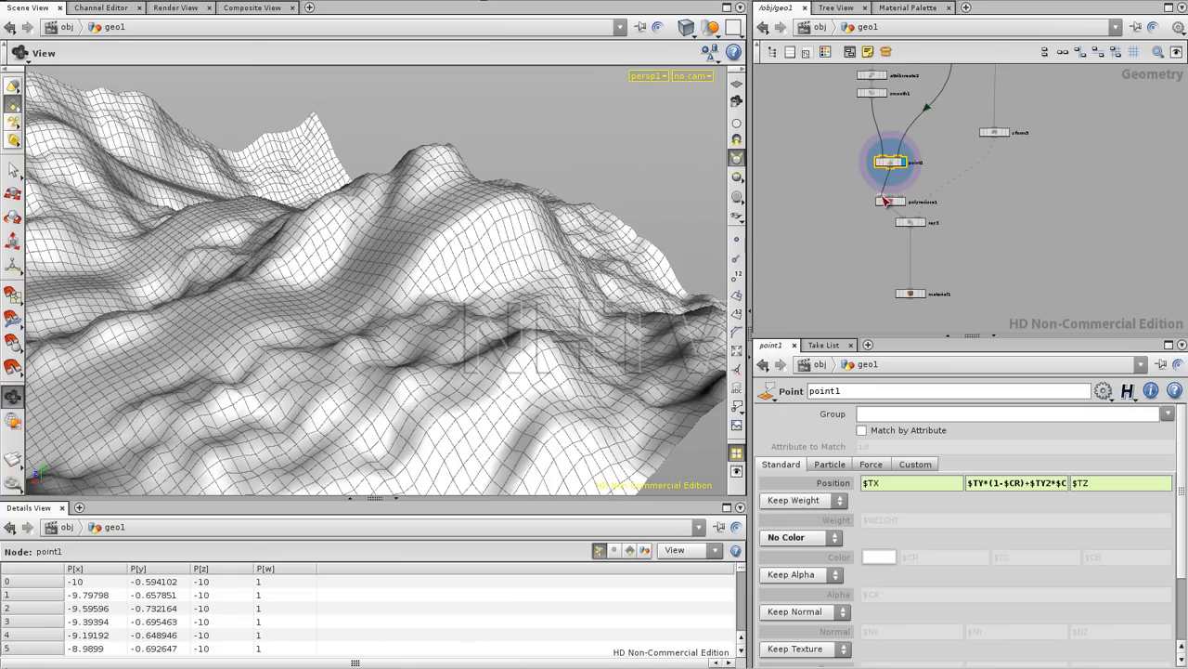
click(803, 541)
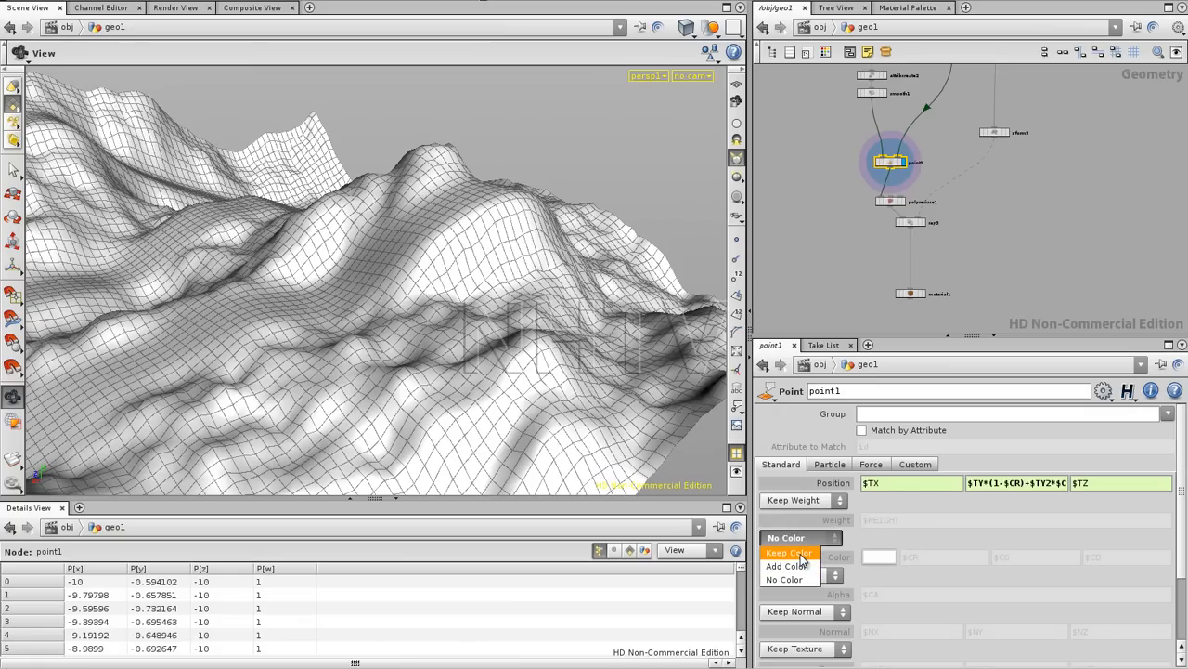
click(803, 553)
drag(364, 243, 424, 332)
right_drag(424, 332, 408, 325)
drag(409, 325, 455, 300)
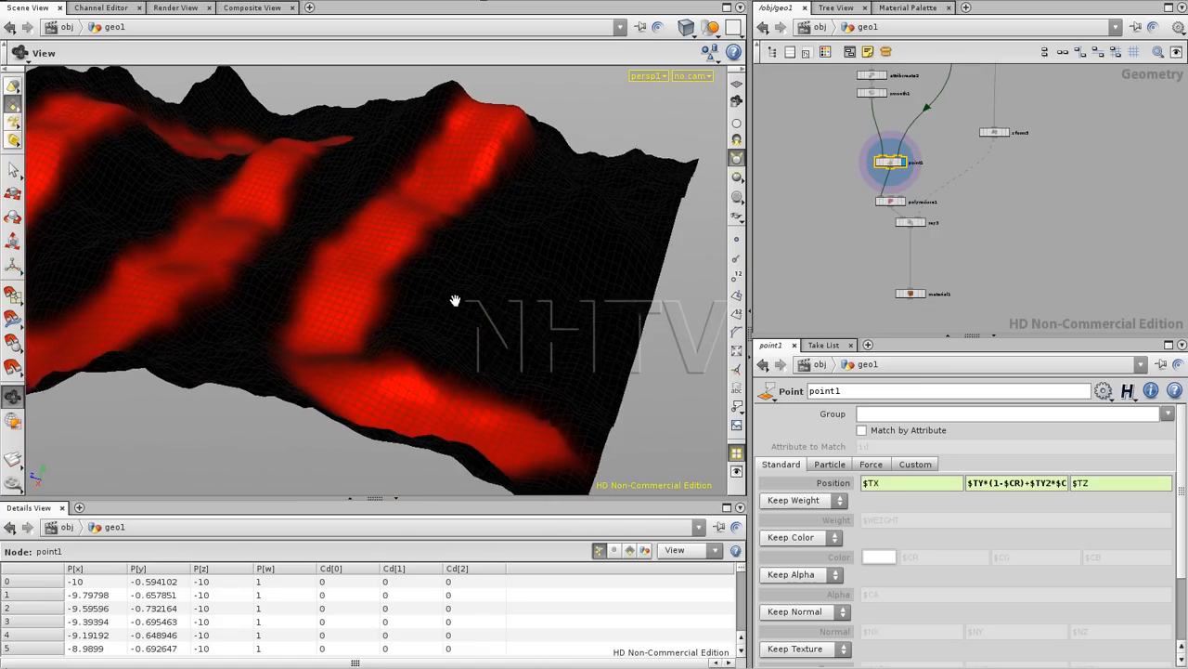
drag(471, 206, 567, 371)
- Set point1's color option to Add Color and check the terrain's point normals in the viewport, hiding them again
click(837, 544)
click(800, 492)
drag(350, 279, 359, 244)
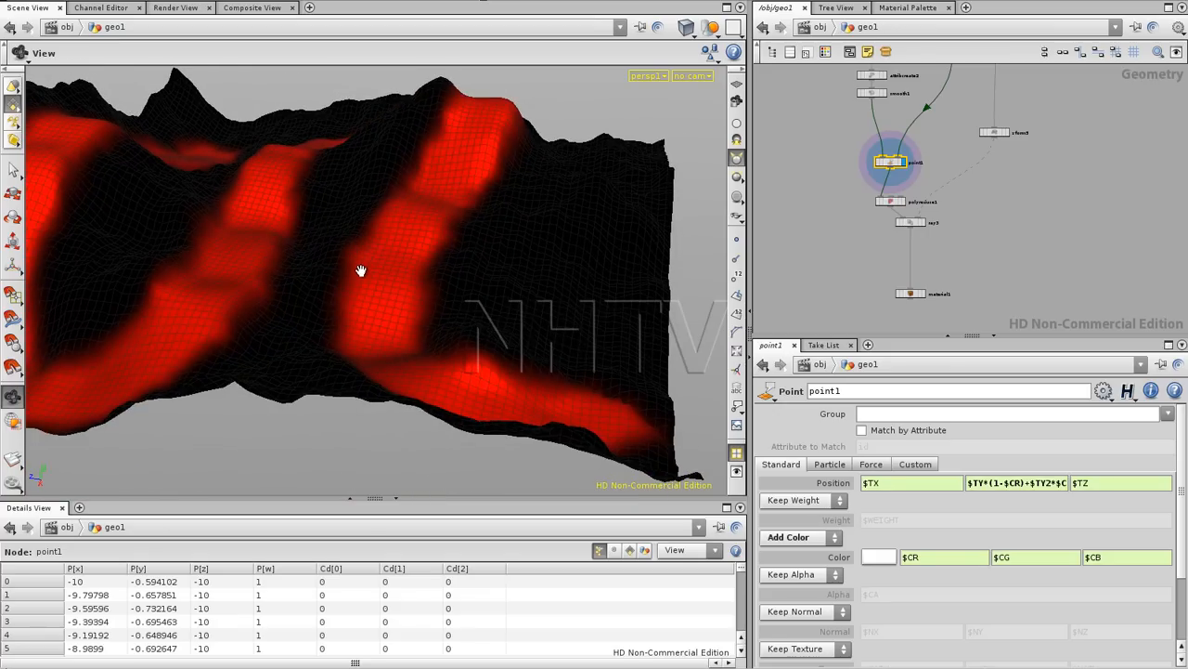
click(946, 557)
click(1047, 279)
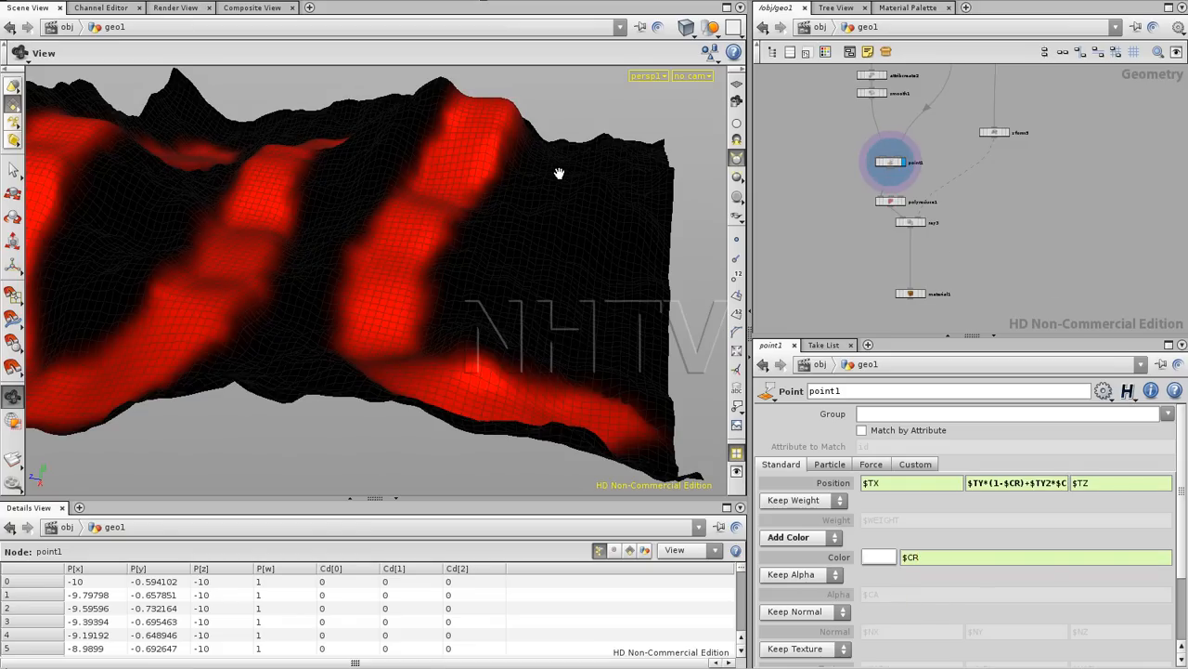
click(736, 259)
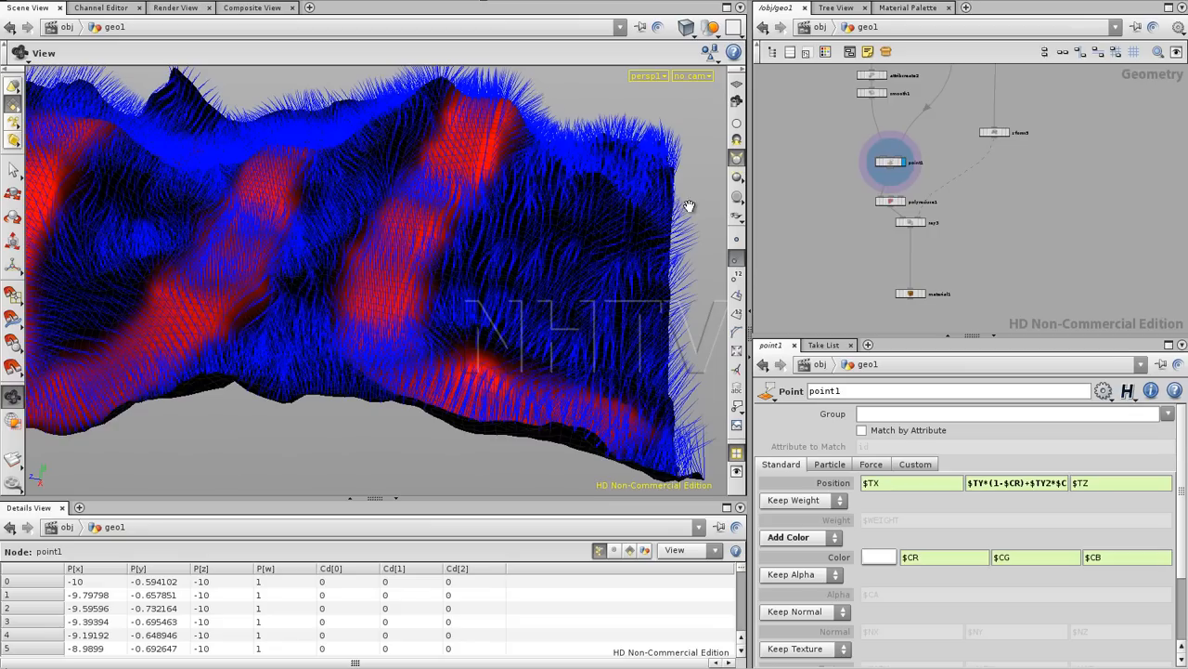
click(736, 259)
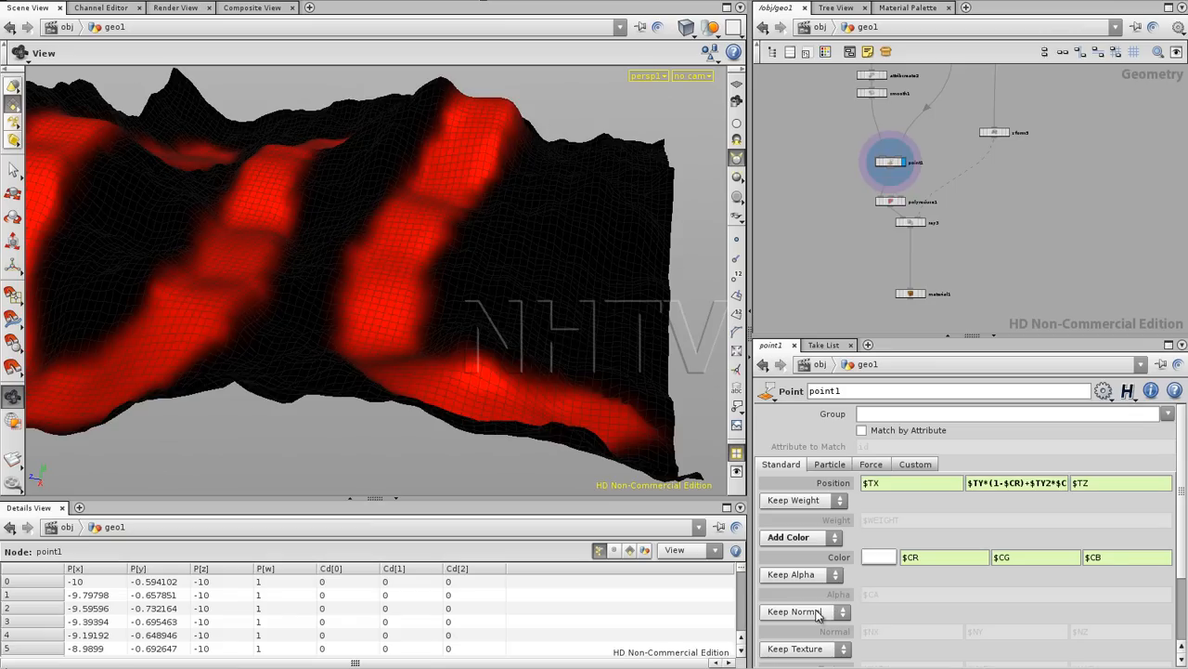
- Set point1's normal option to Add Normal and inspect the shading on the terrain's ridge
click(819, 618)
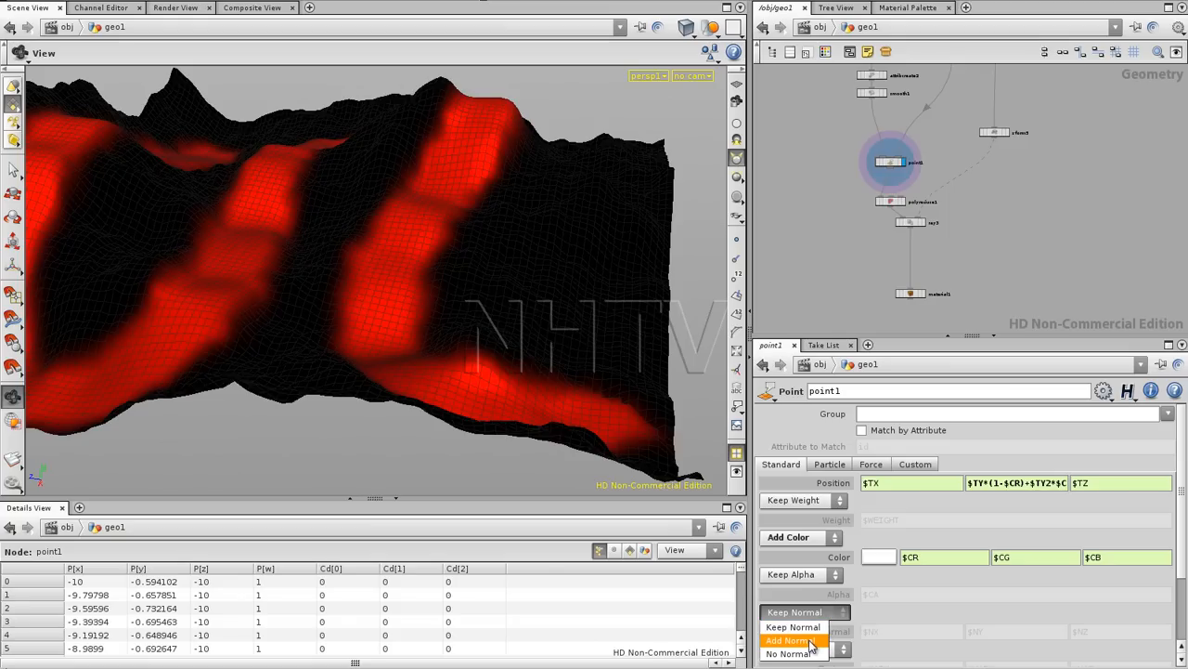
click(790, 640)
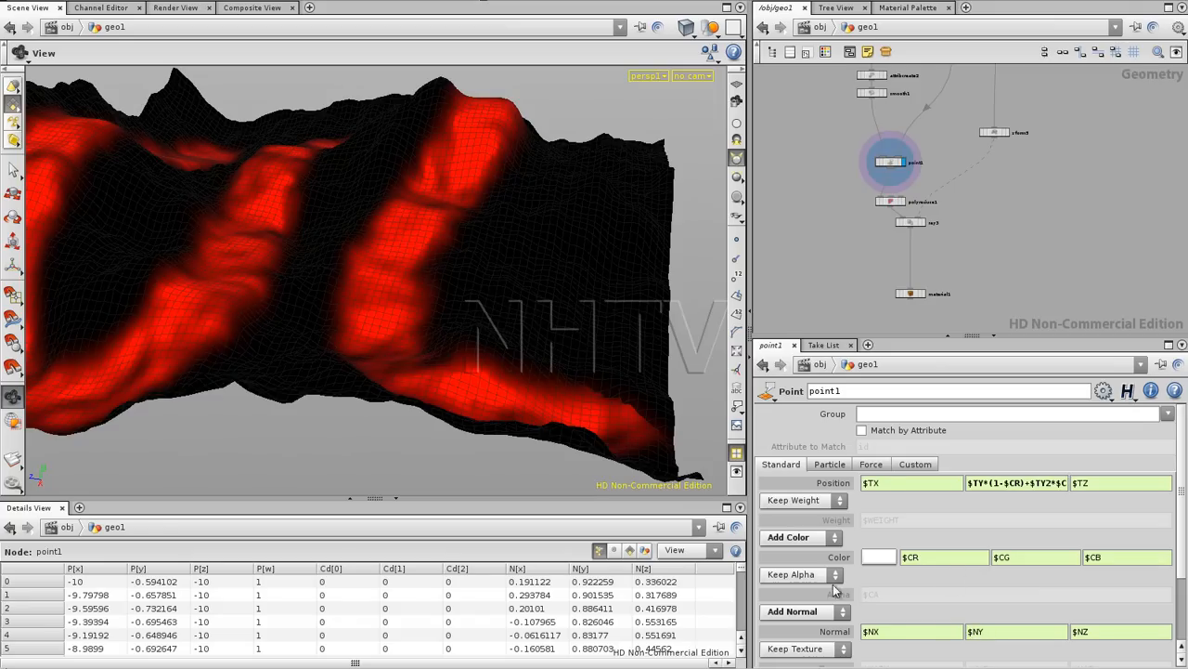
click(804, 611)
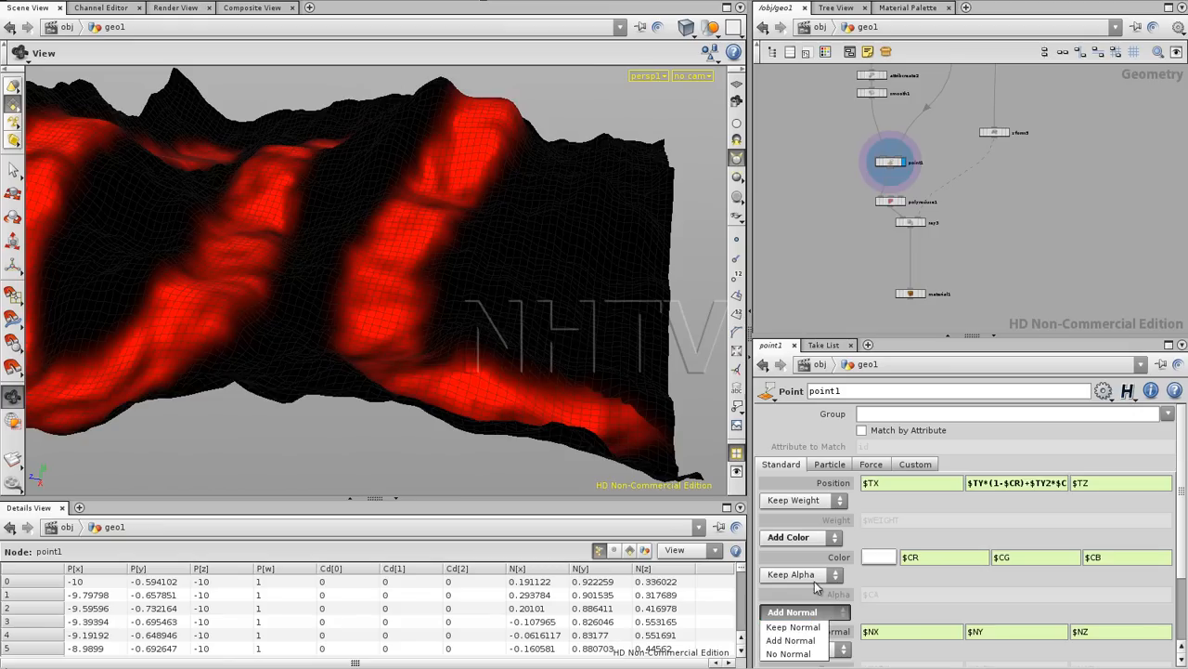
click(806, 278)
middle_drag(401, 234, 361, 295)
right_drag(361, 294, 510, 268)
drag(510, 269, 485, 265)
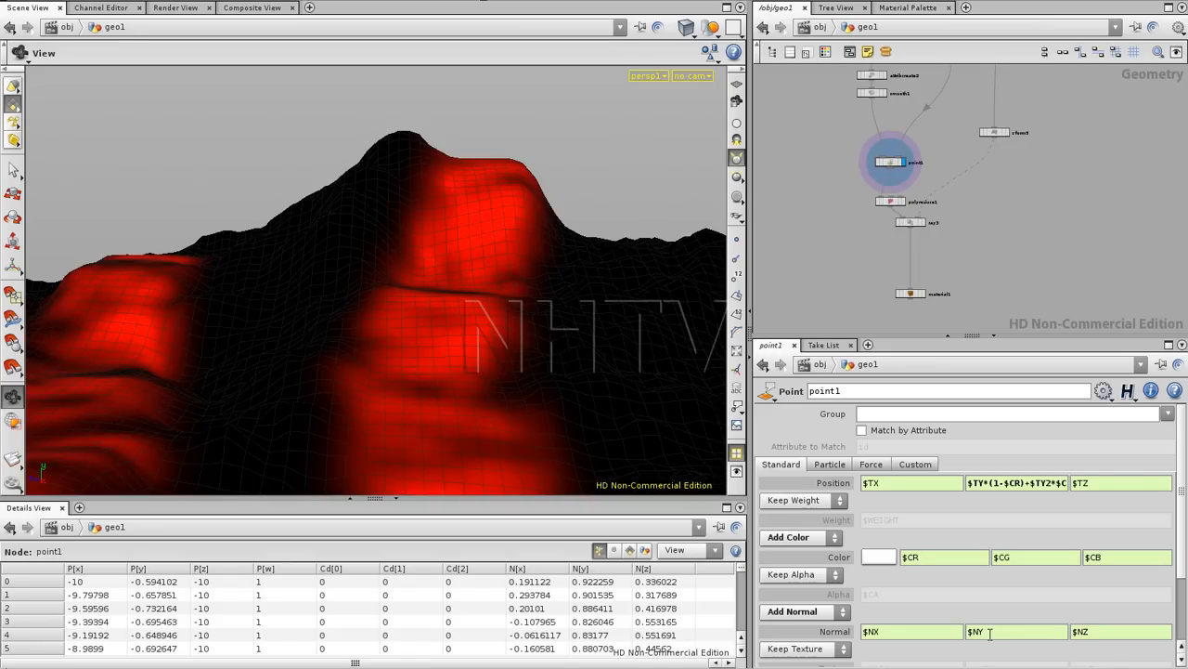
- Try the second input's normals on point1 by setting the Normal expressions to $NX2, $NY2 and $NZ2
click(983, 631)
text(2)
key(Return)
click(891, 630)
text(2)
key(Return)
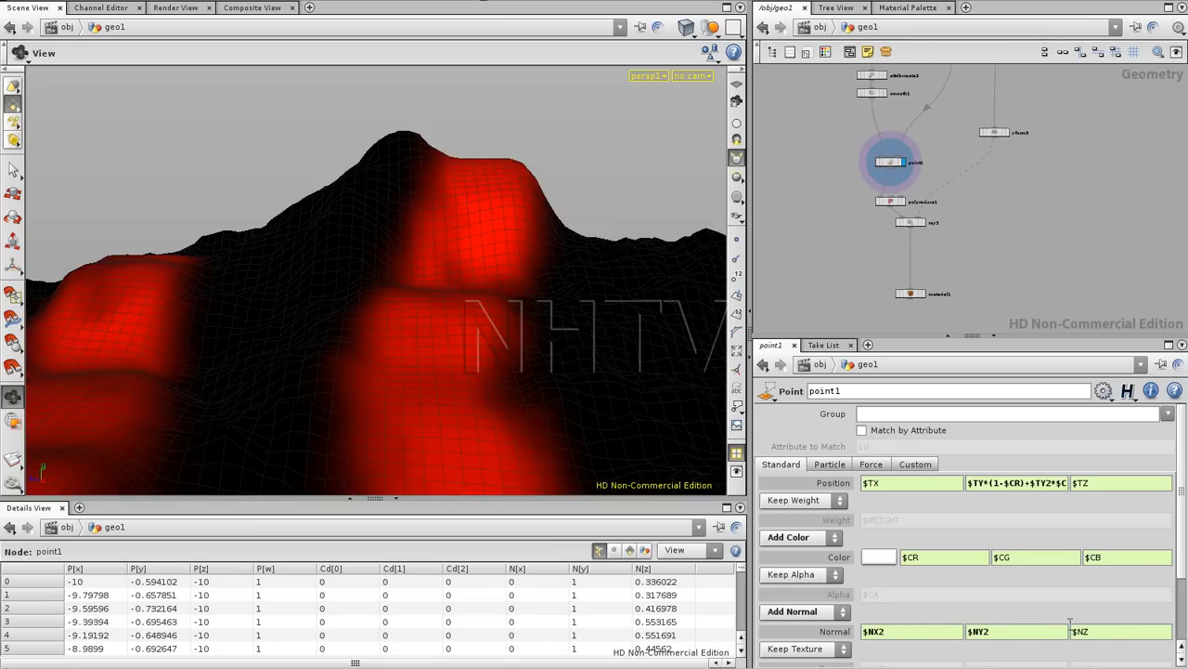
click(1121, 633)
text(2)
key(Return)
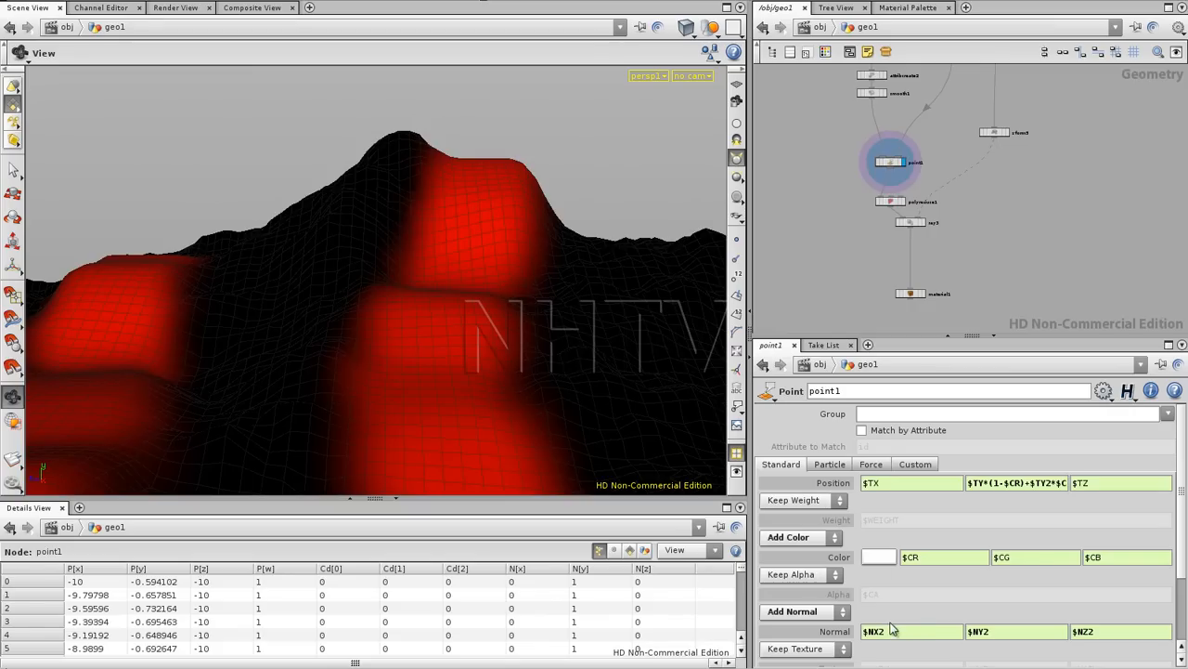
- Restore point1's Normal expressions to $NX, $NY and $NZ
click(879, 631)
key(Return)
click(1006, 631)
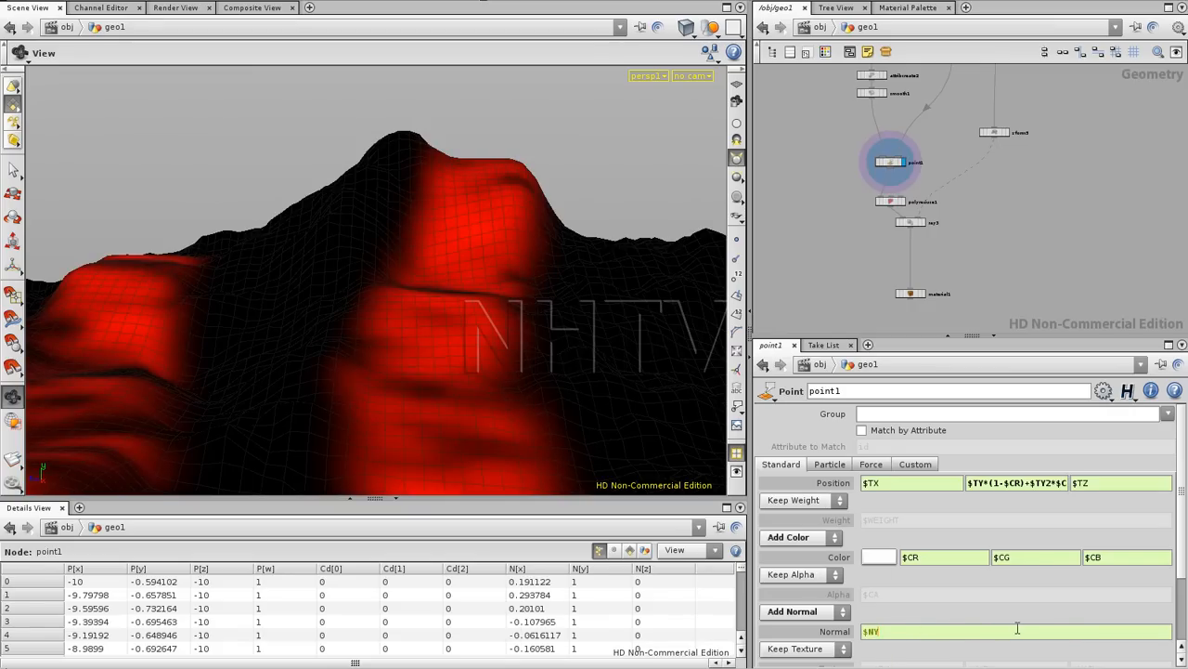
key(BackSpace)
key(Return)
click(1089, 631)
key(BackSpace)
key(Return)
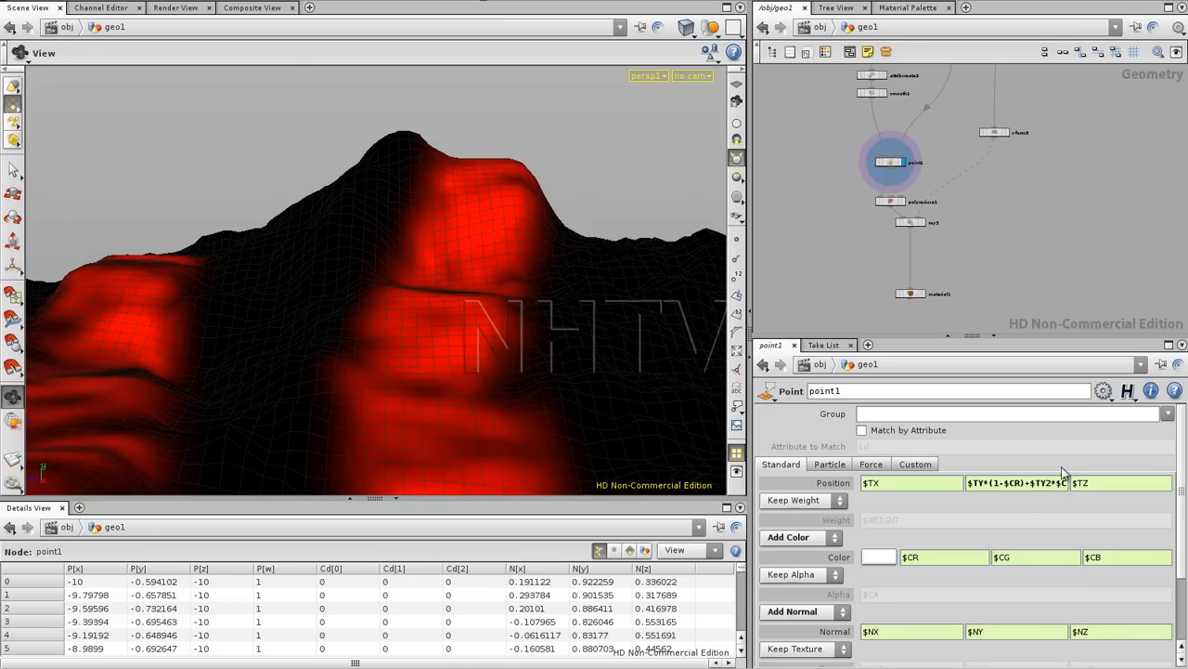
- Move point1 away from polyreduce1 to make room and set its normal option back to Keep Normal
middle_drag(809, 193, 802, 244)
right_drag(803, 247, 882, 253)
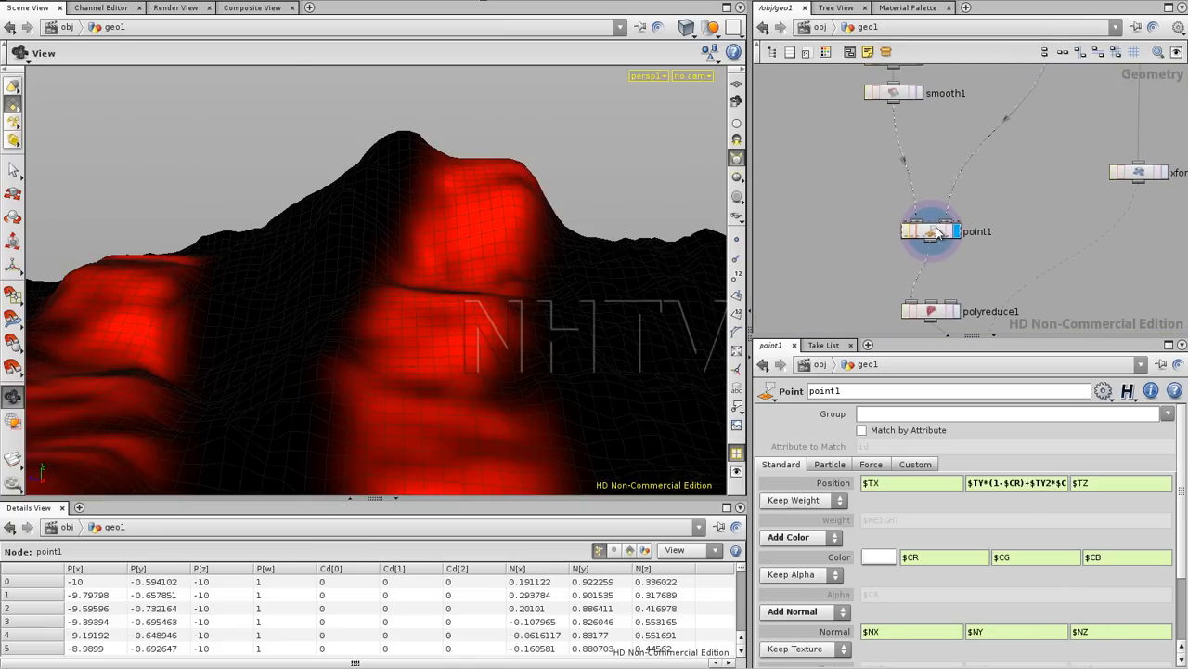
drag(936, 194, 938, 196)
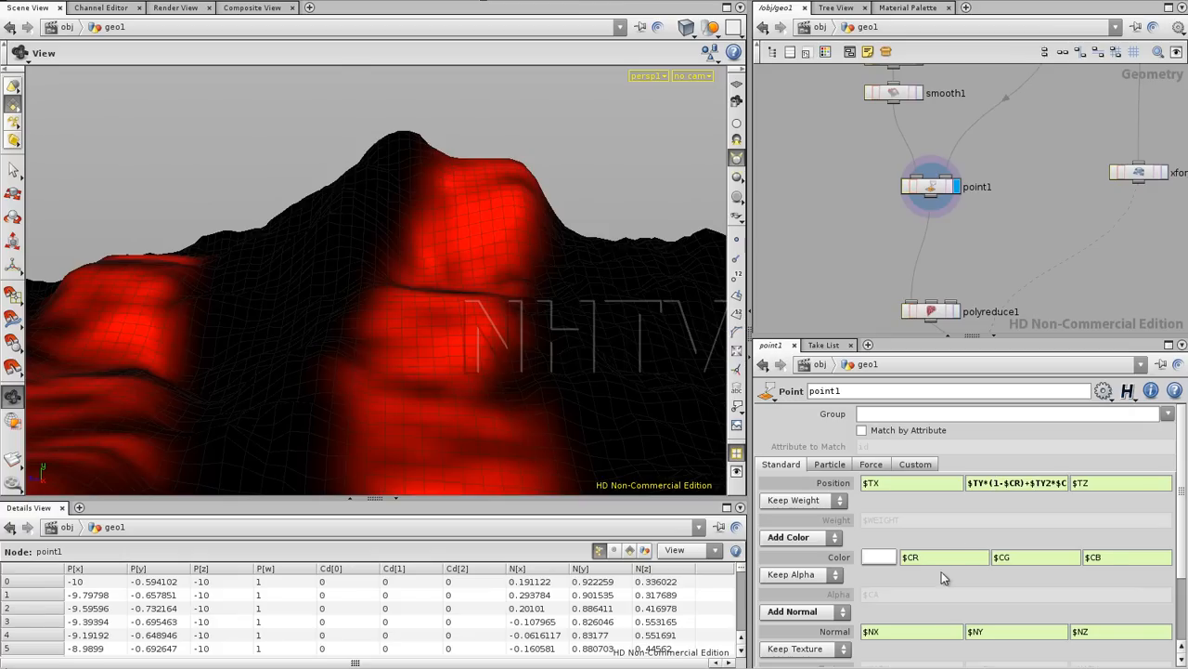
click(800, 612)
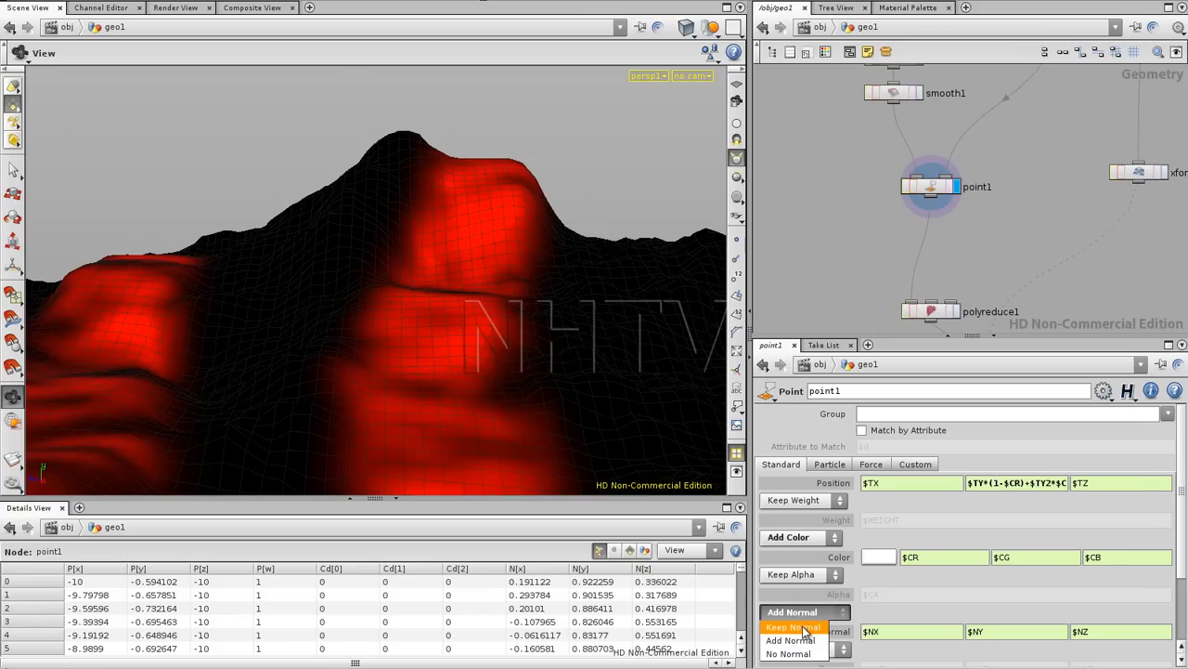
click(797, 628)
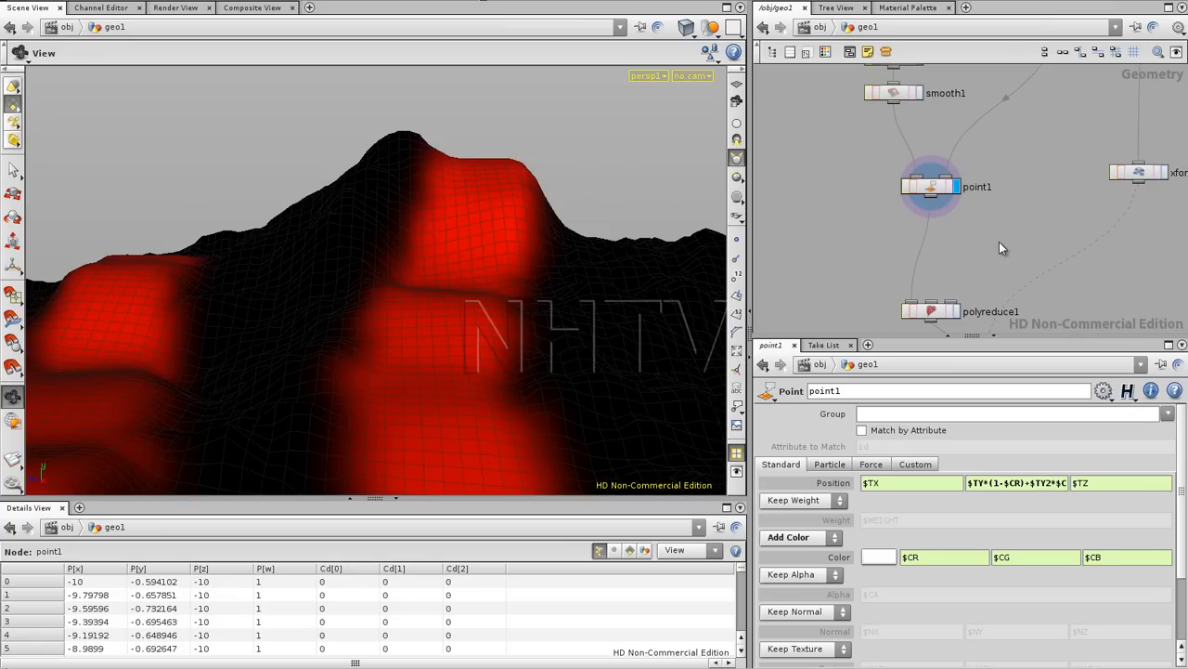
- Insert a Facet node between point1 and polyreduce1 and display its output
key(Tab)
text(Facet)
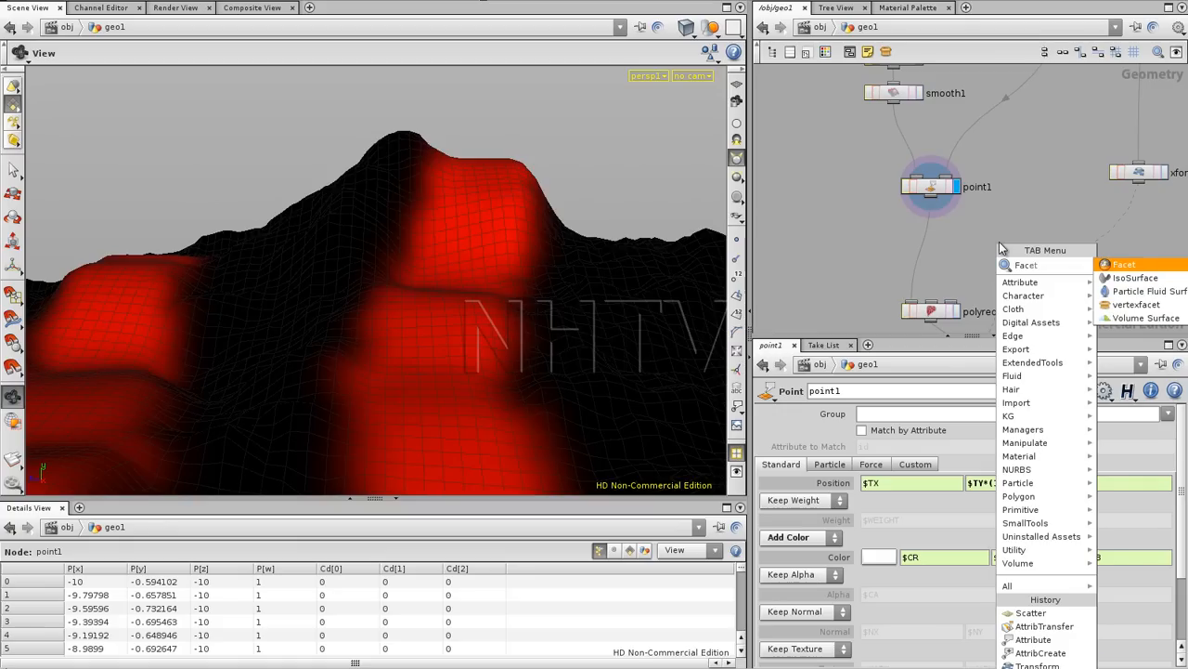
click(1124, 264)
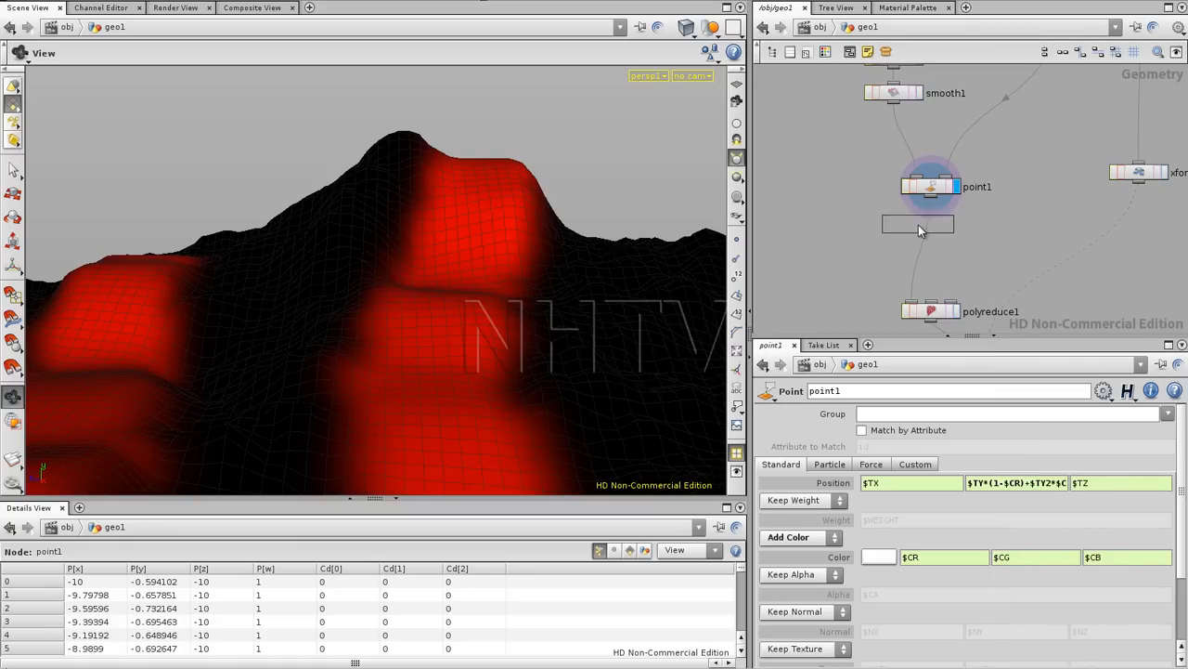
click(924, 227)
click(958, 229)
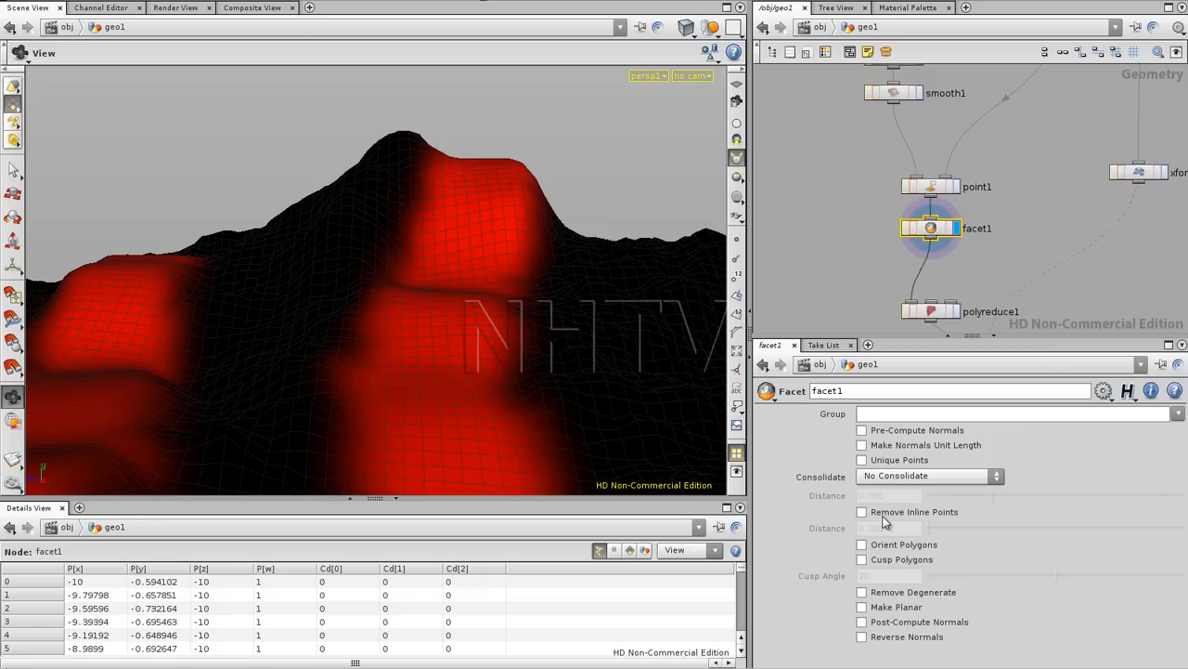
- Enable Post-Compute Normals on facet1 and show the point normals in the viewport
click(862, 622)
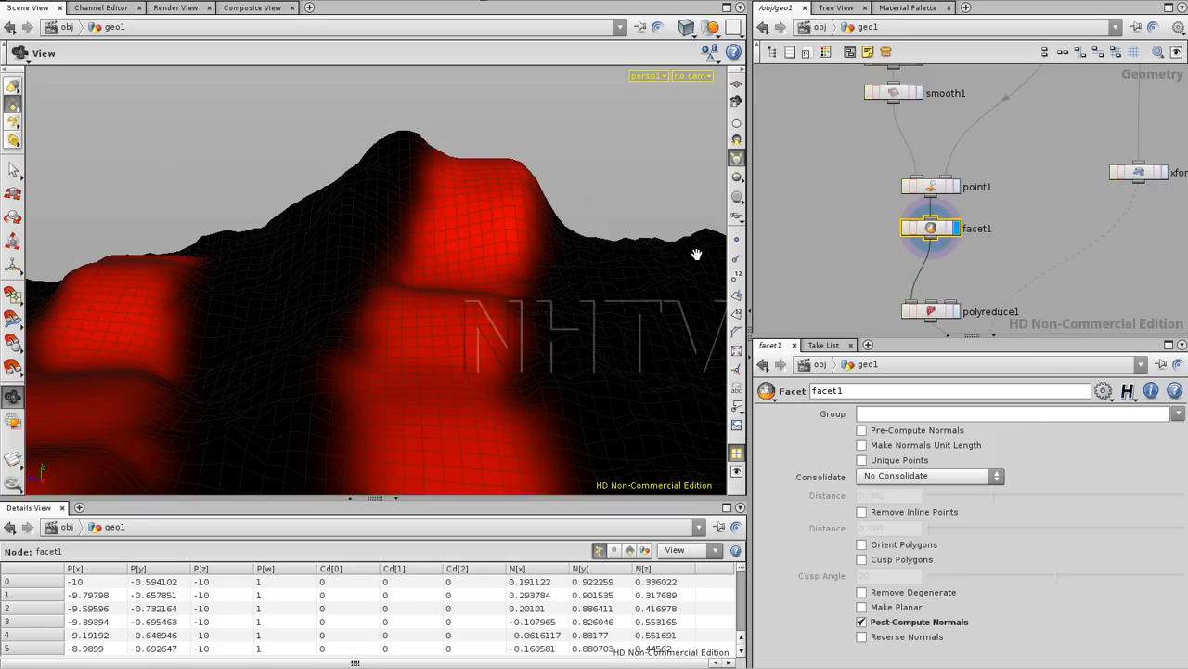
click(736, 258)
drag(560, 223, 395, 287)
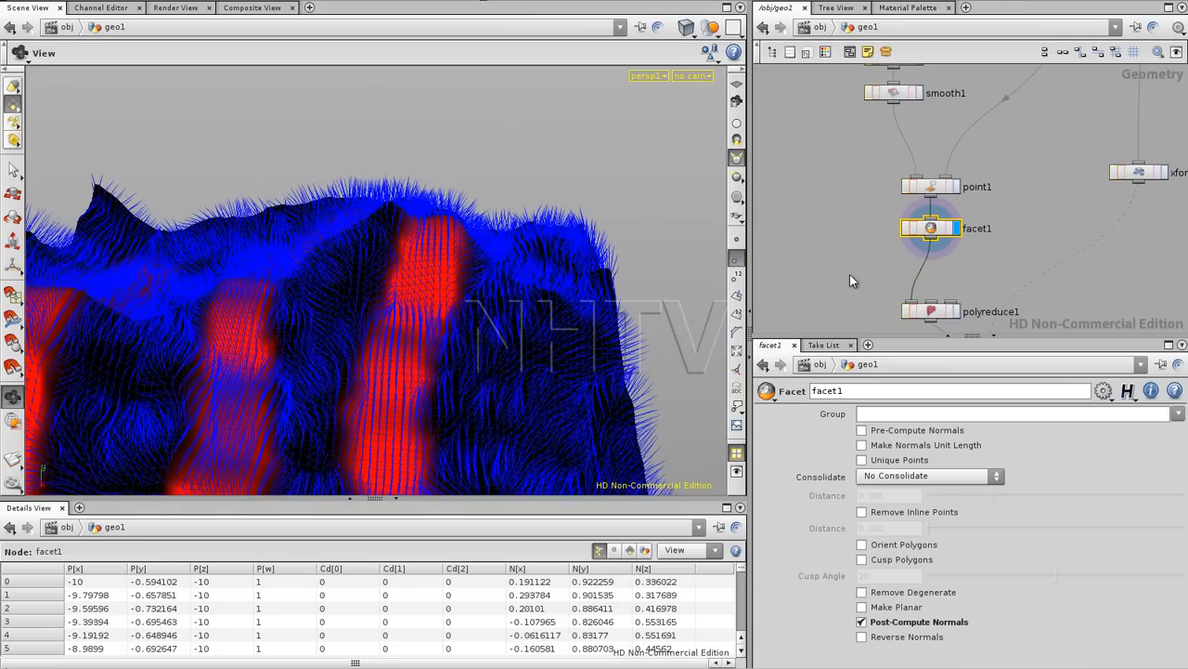
- Move polyreduce1 and ray3 down and insert a new Point node between facet1 and polyreduce1
middle_drag(1015, 248, 1021, 164)
drag(897, 285, 1046, 220)
drag(938, 232, 937, 270)
key(Tab)
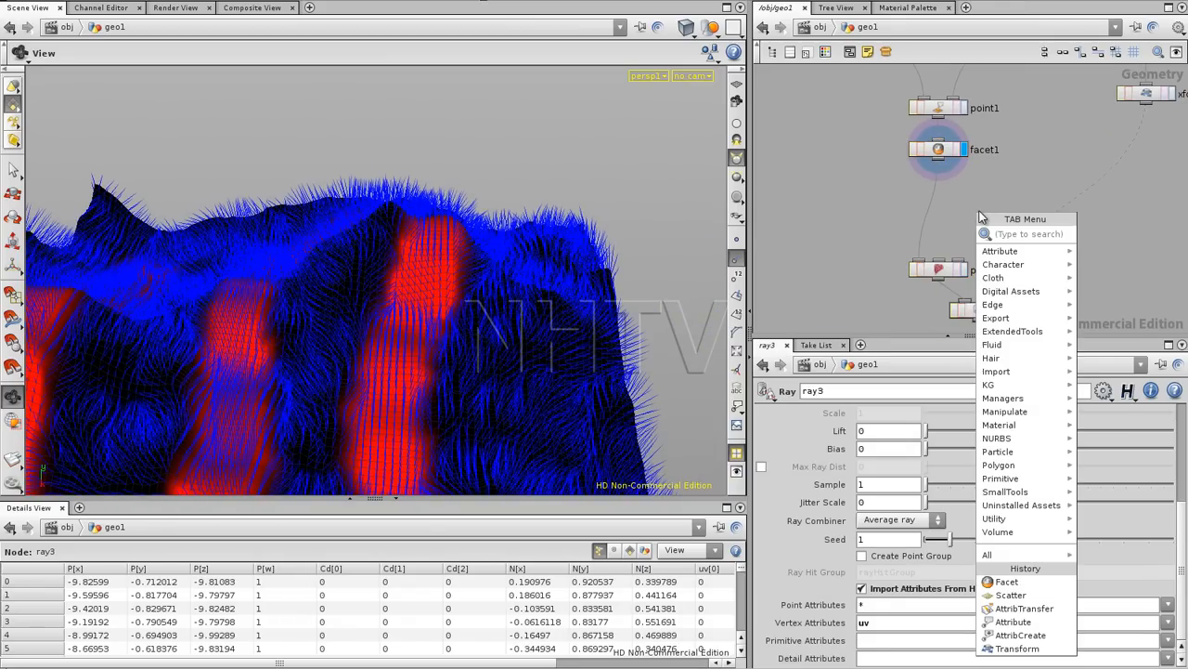
text(point)
click(1105, 235)
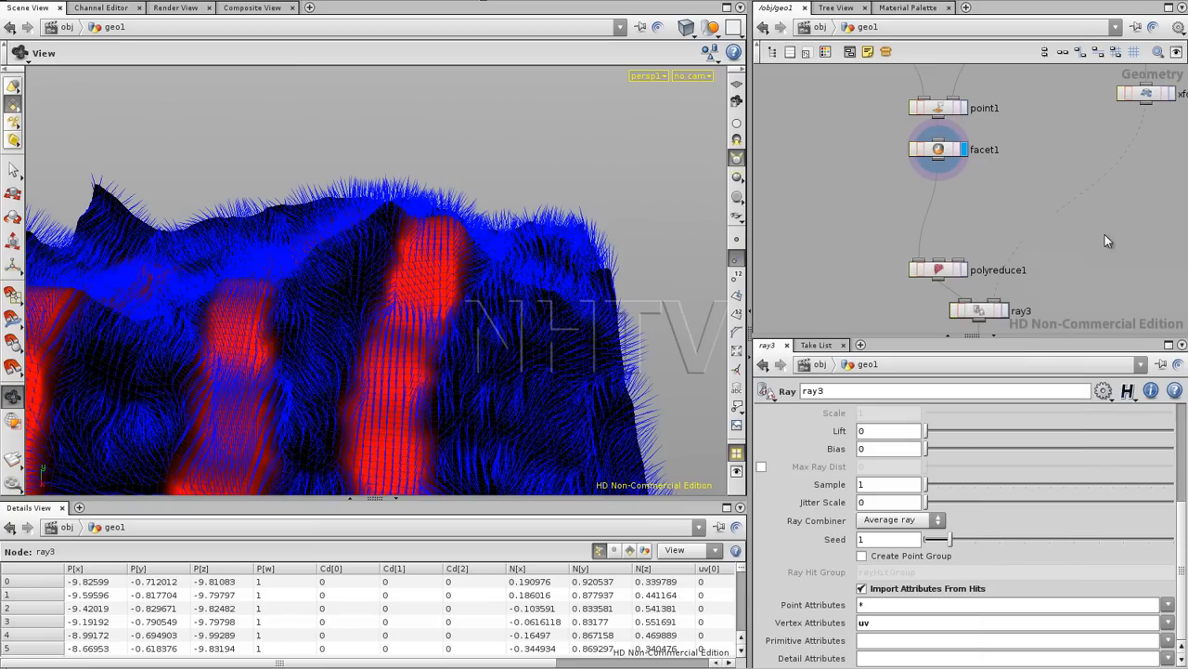
click(939, 197)
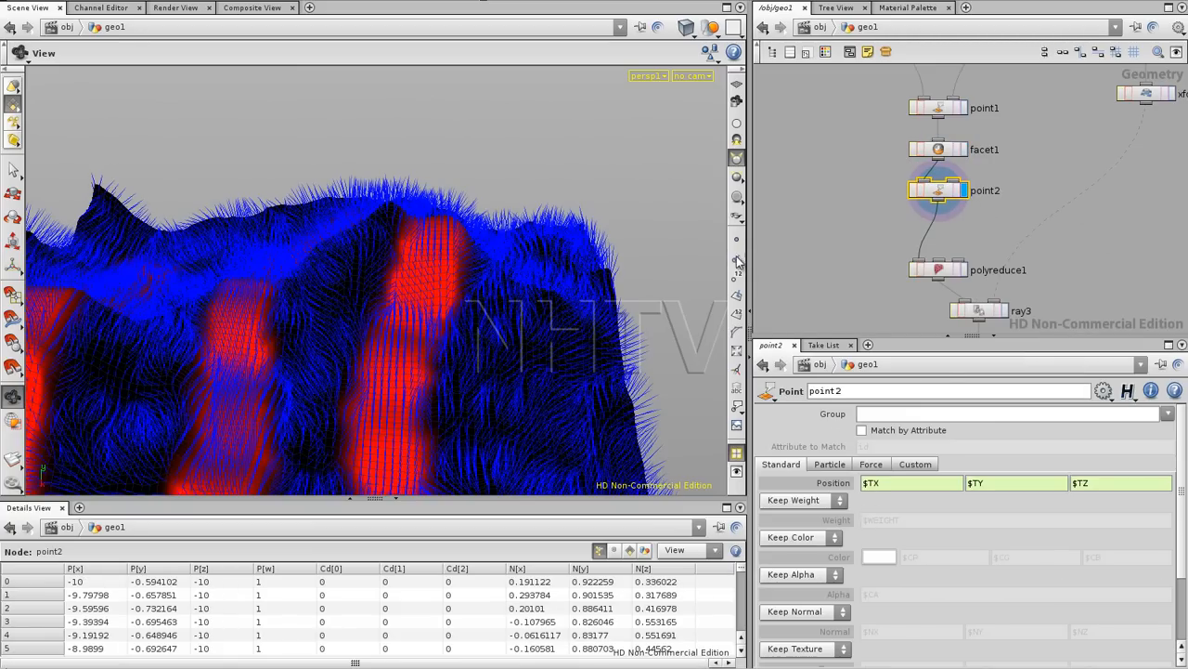
- Set point2 to Add Color with the red channel expression $CR+$NY and inspect the resulting terrain coloring
click(816, 538)
click(804, 567)
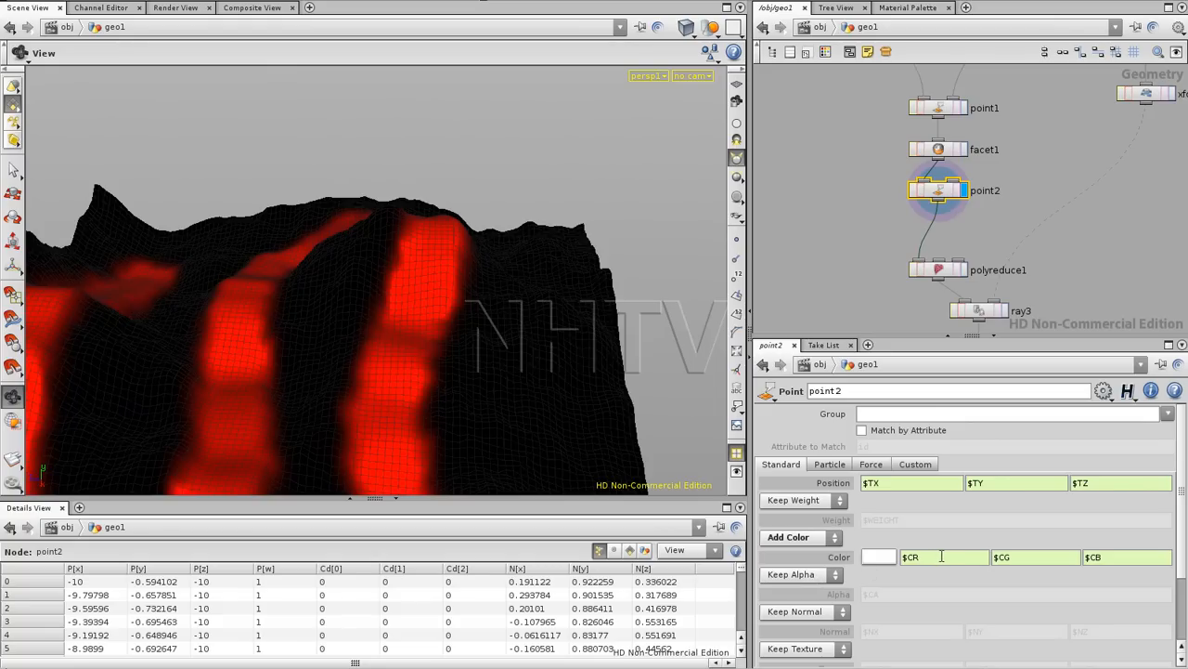
click(940, 557)
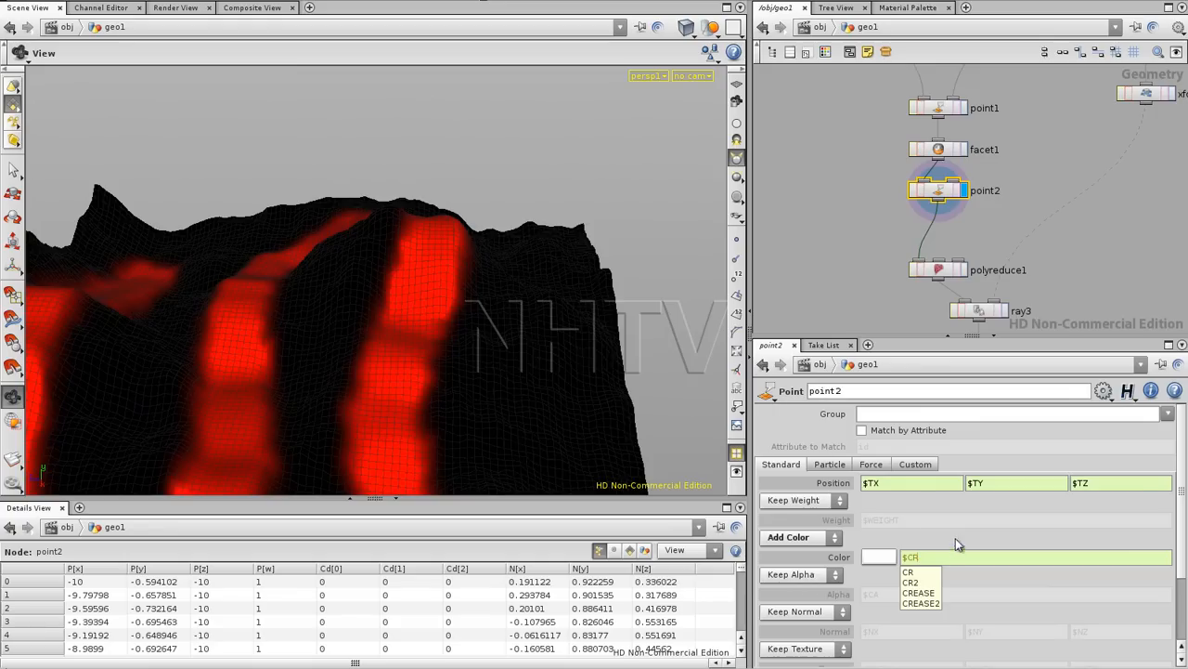
click(929, 555)
text(+)
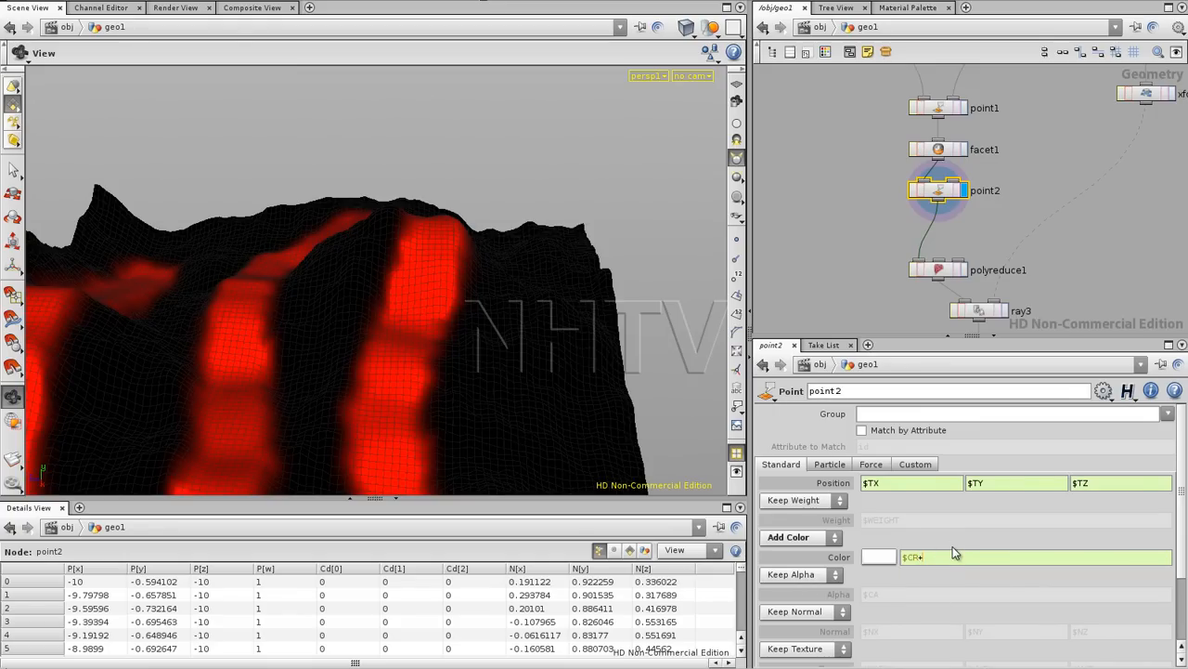
text($NY)
key(Return)
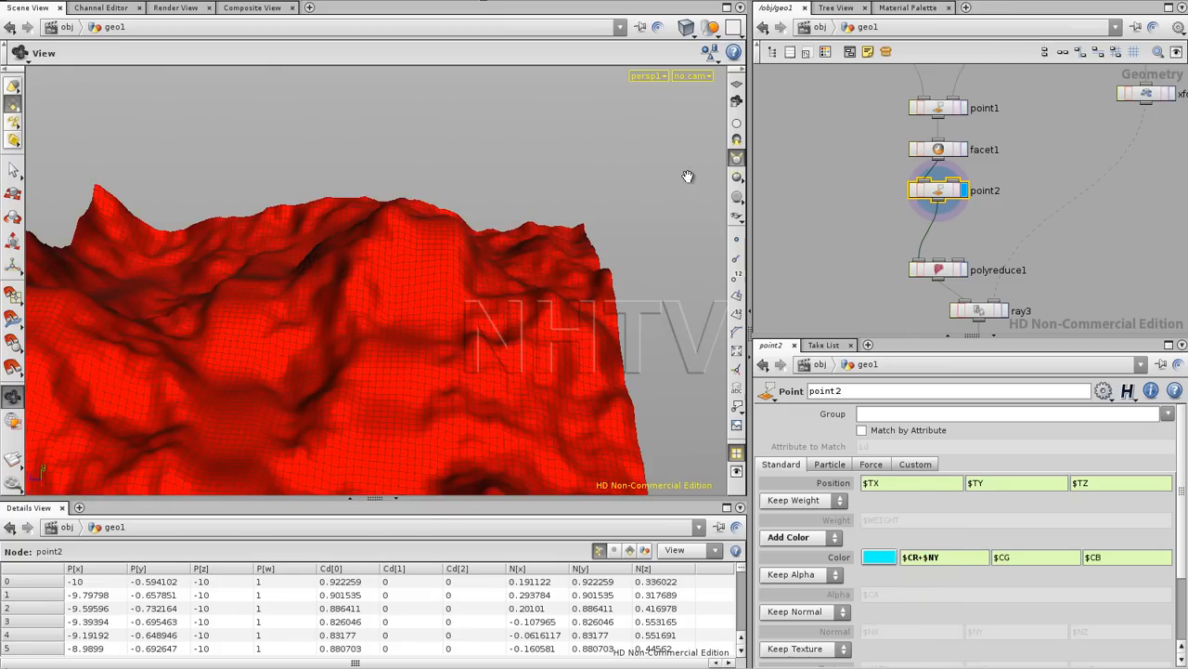
drag(494, 232, 417, 266)
drag(361, 273, 313, 332)
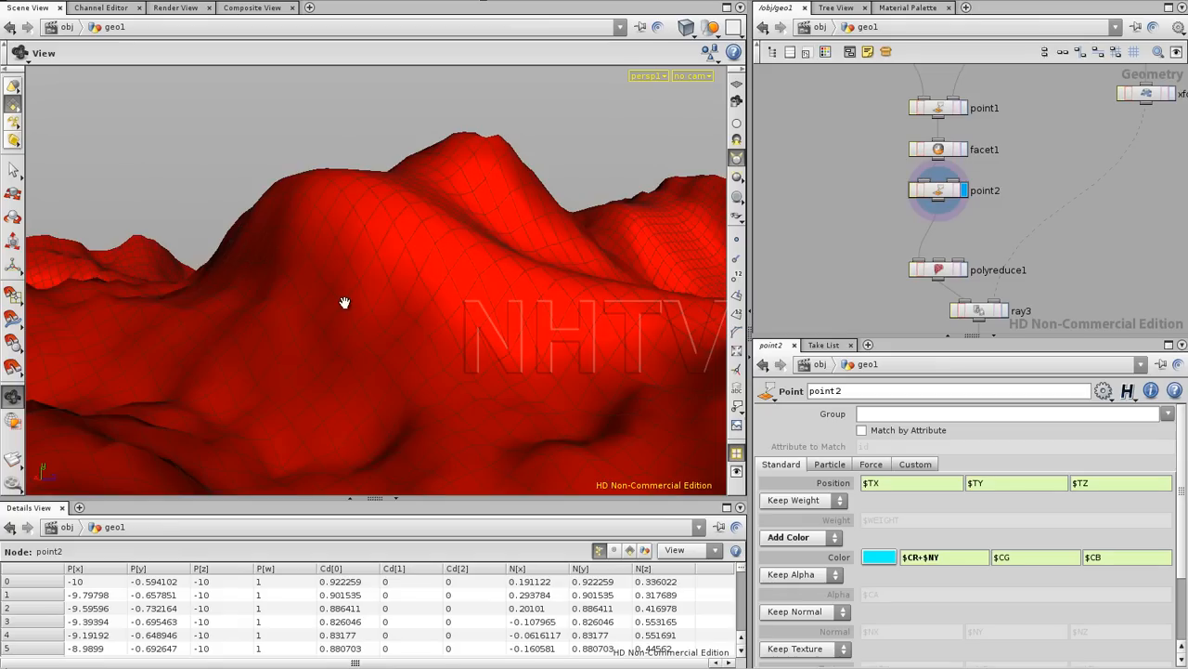
- Change point2's red channel expression to $CR+pow($NY,2)
drag(459, 317, 173, 292)
drag(226, 368, 431, 371)
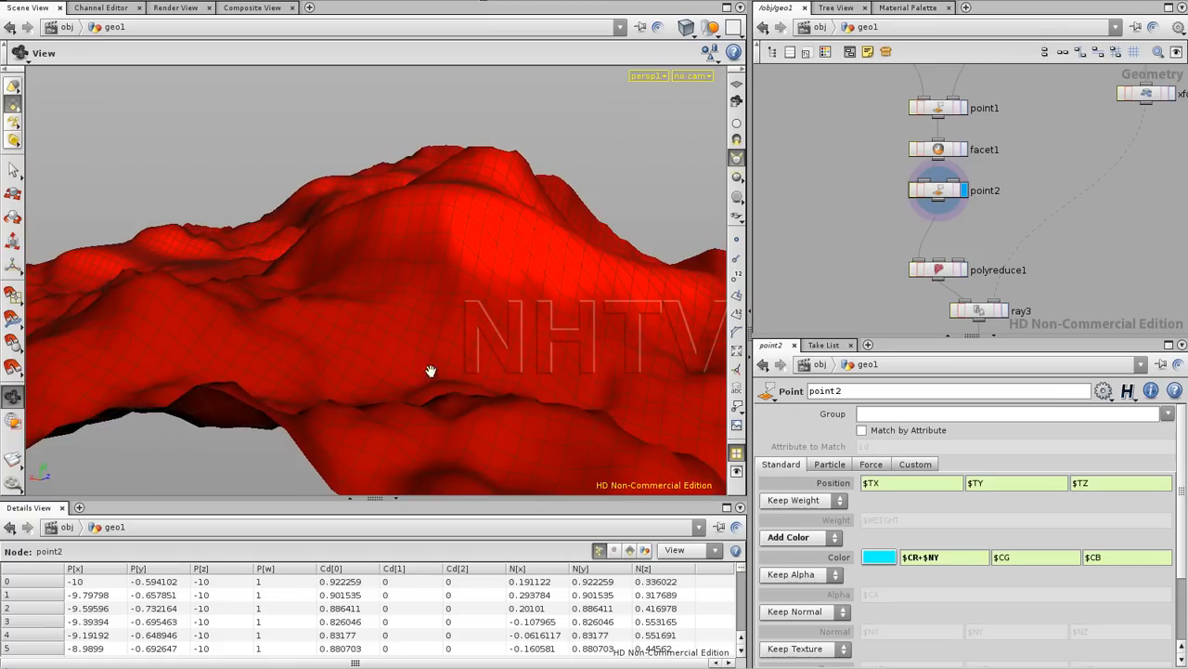
click(925, 558)
text(pow($NY)
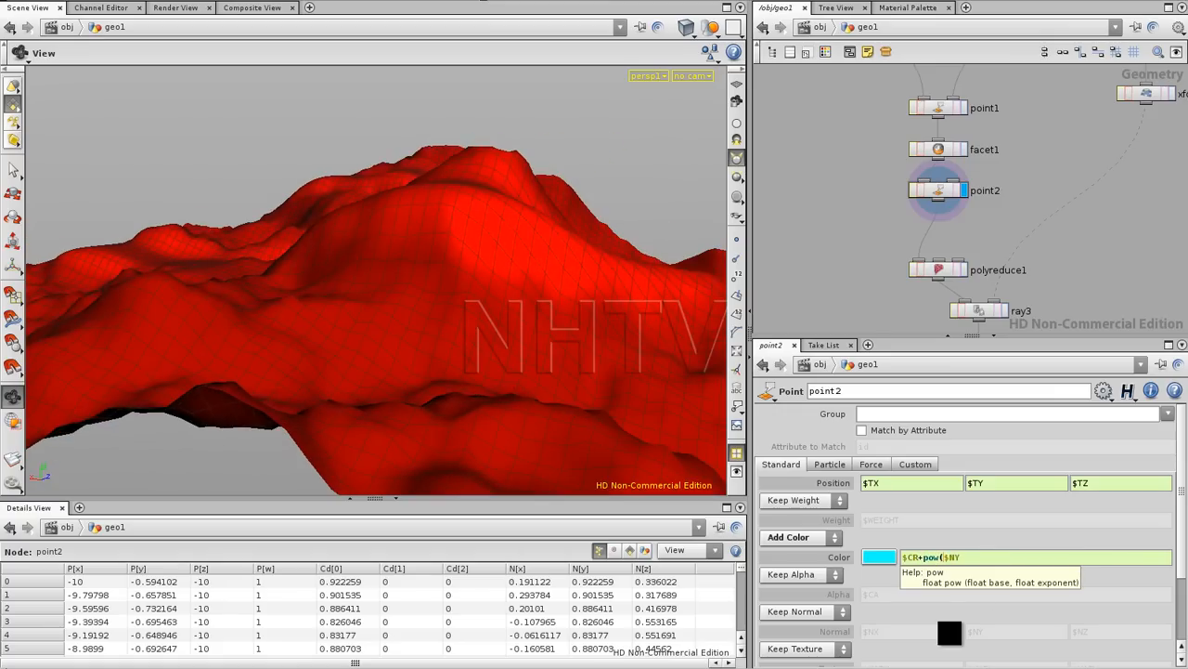
text(, 2))
key(Return)
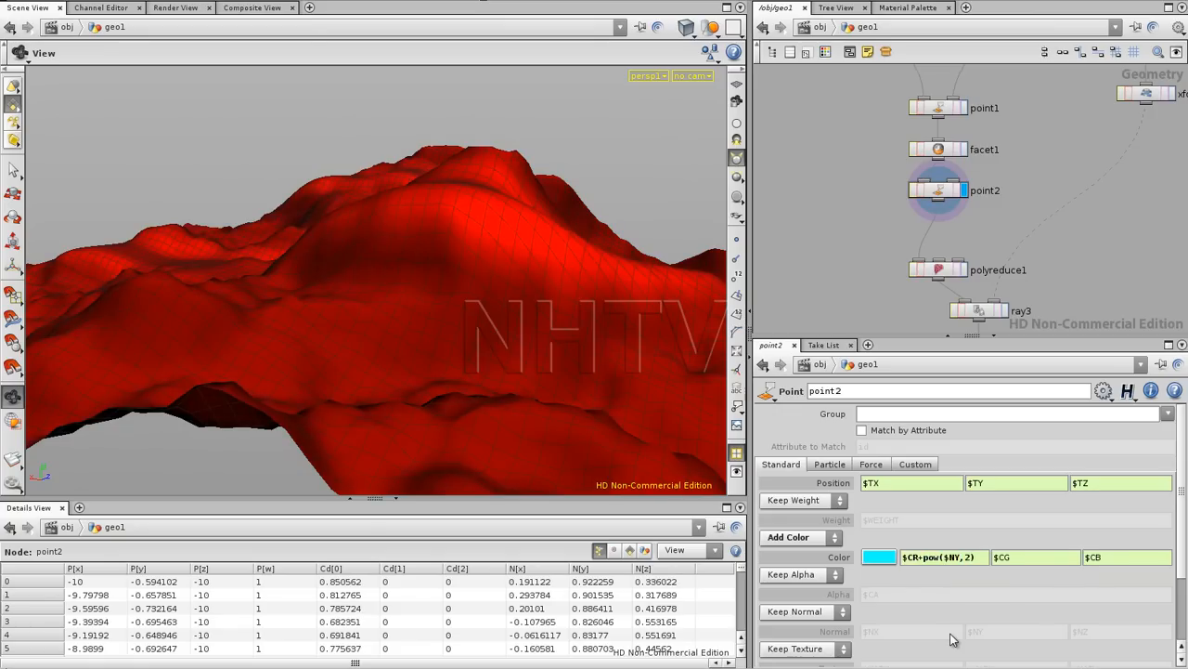
- Raise the pow exponent in point2's red channel expression to +5.2 and inspect the terrain's color contrast
drag(513, 344, 358, 271)
middle_drag(965, 558, 1175, 549)
drag(464, 246, 464, 284)
drag(413, 220, 637, 389)
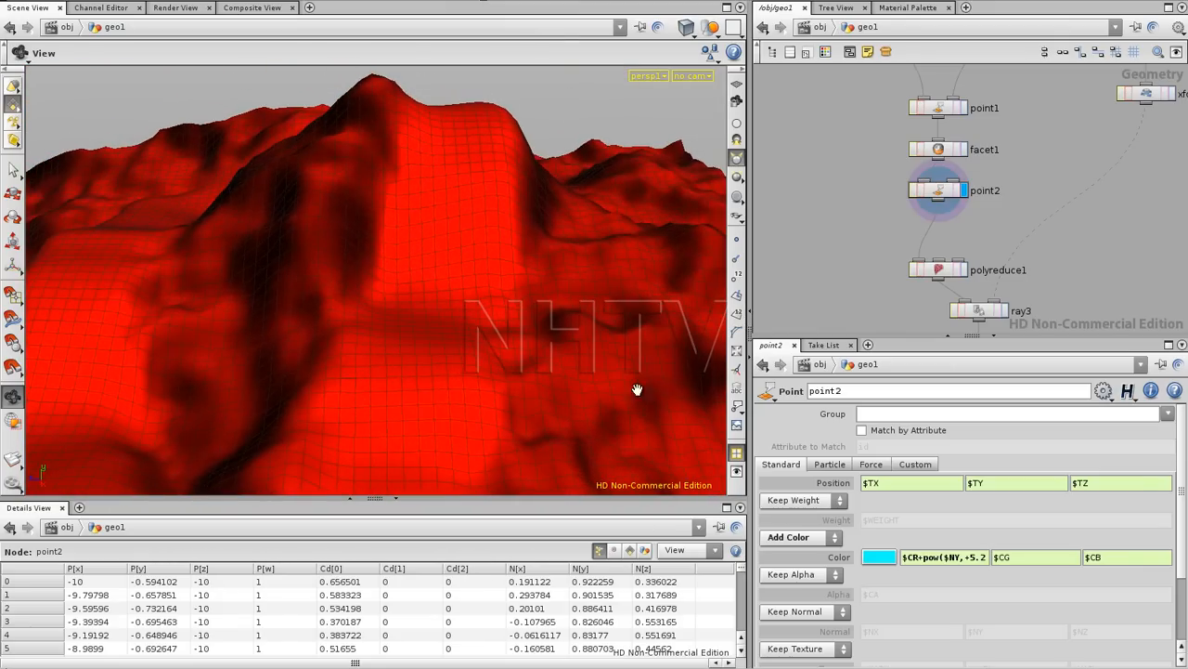
- Invert the road mask term by setting point2's red expression to (1-$CR)+pow($NY,+5.2), and inspect the coloring
click(904, 559)
text(1-$CR)
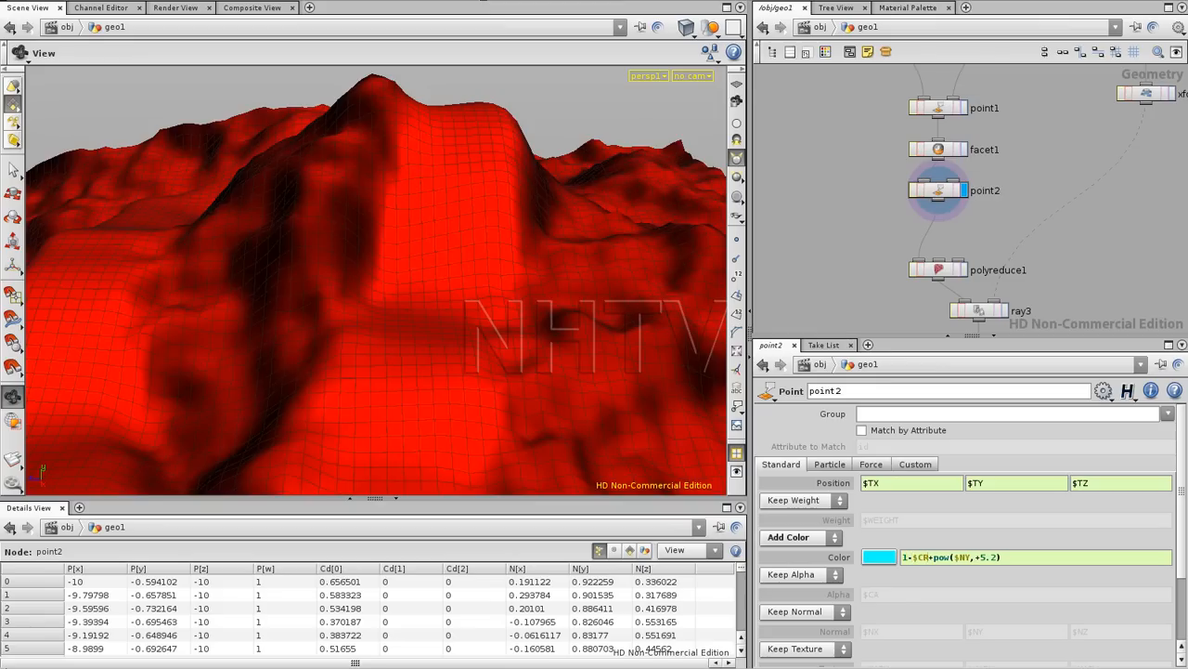
text())
key(Home)
text(()
key(Return)
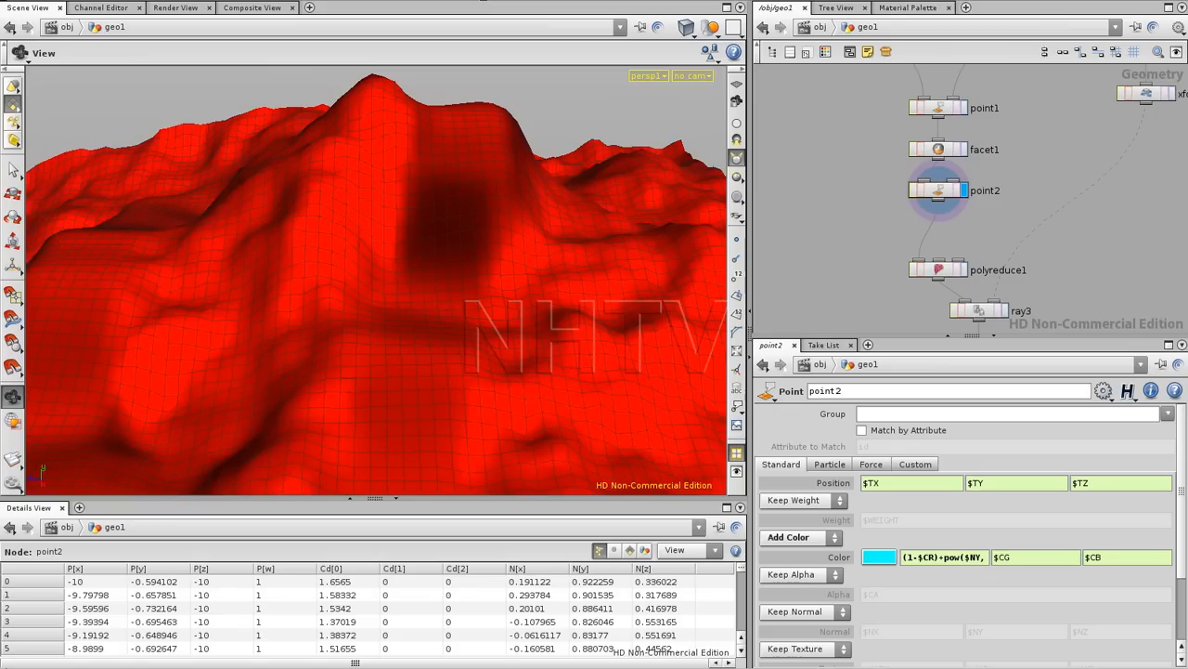
drag(425, 199, 443, 243)
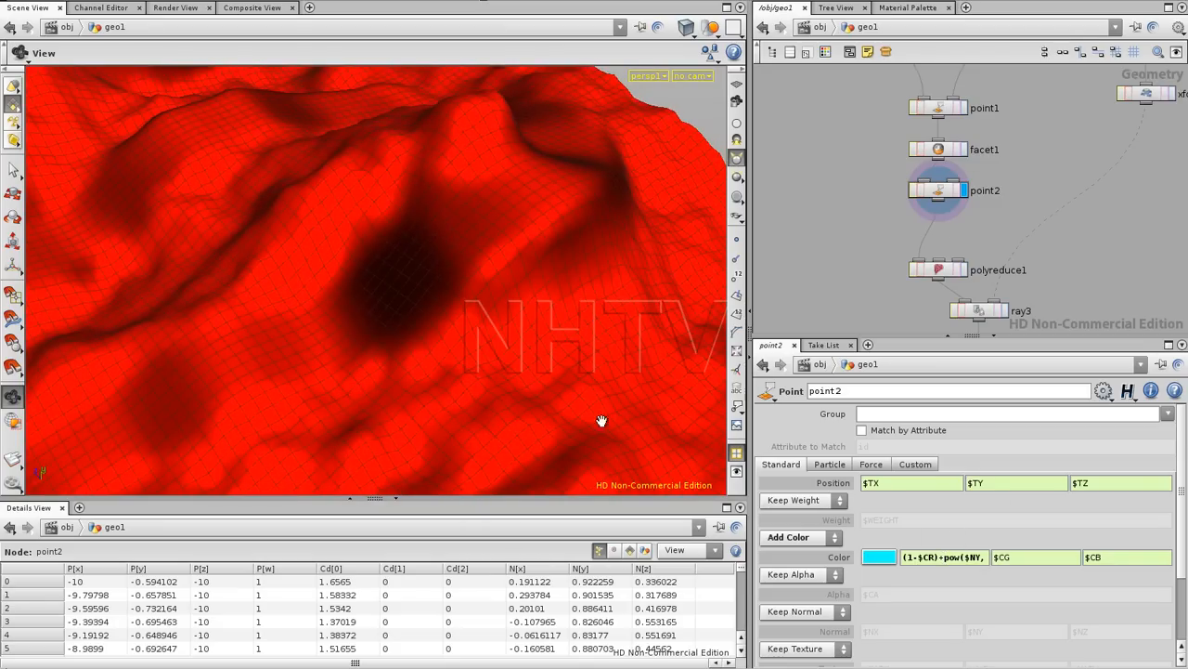
drag(578, 381, 617, 360)
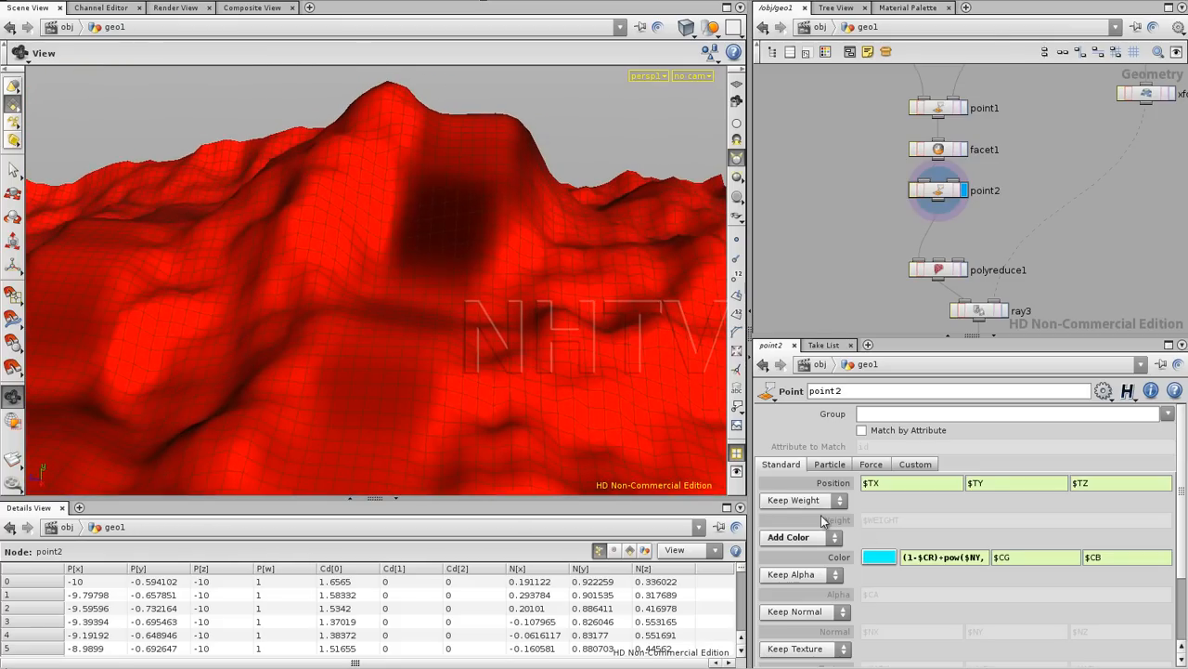
- Combine both terms with a minimum by setting point2's red expression to min((1-$CR),pow($NY,+5.2))
click(942, 556)
text(,)
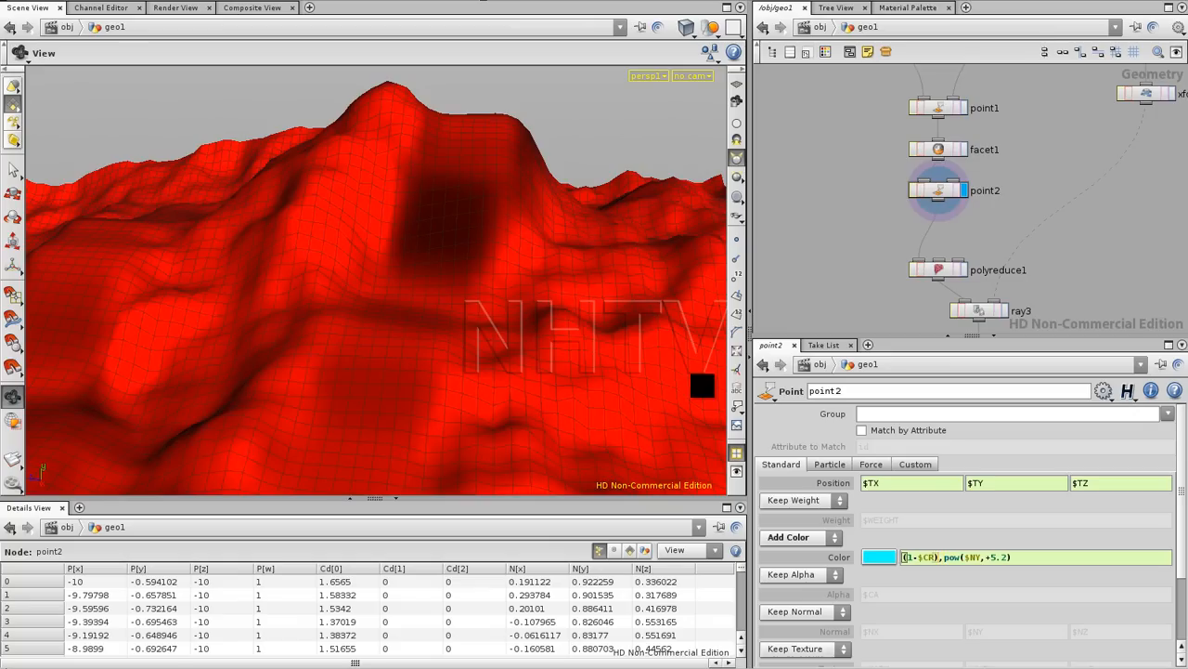
text(min)
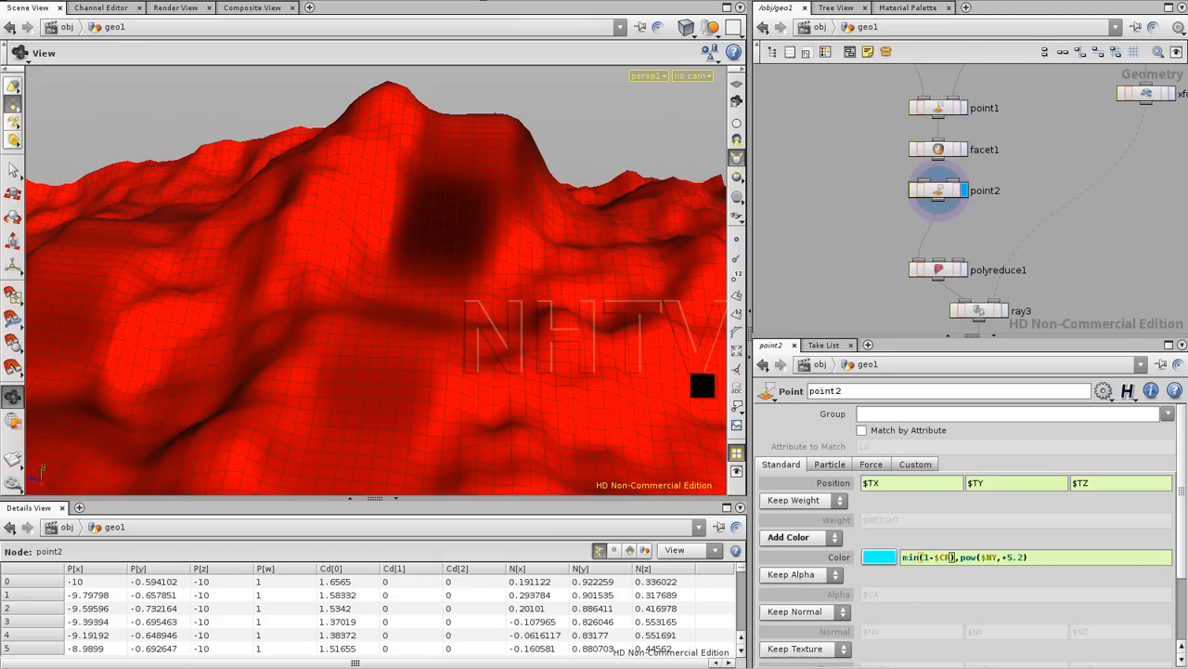
text(()
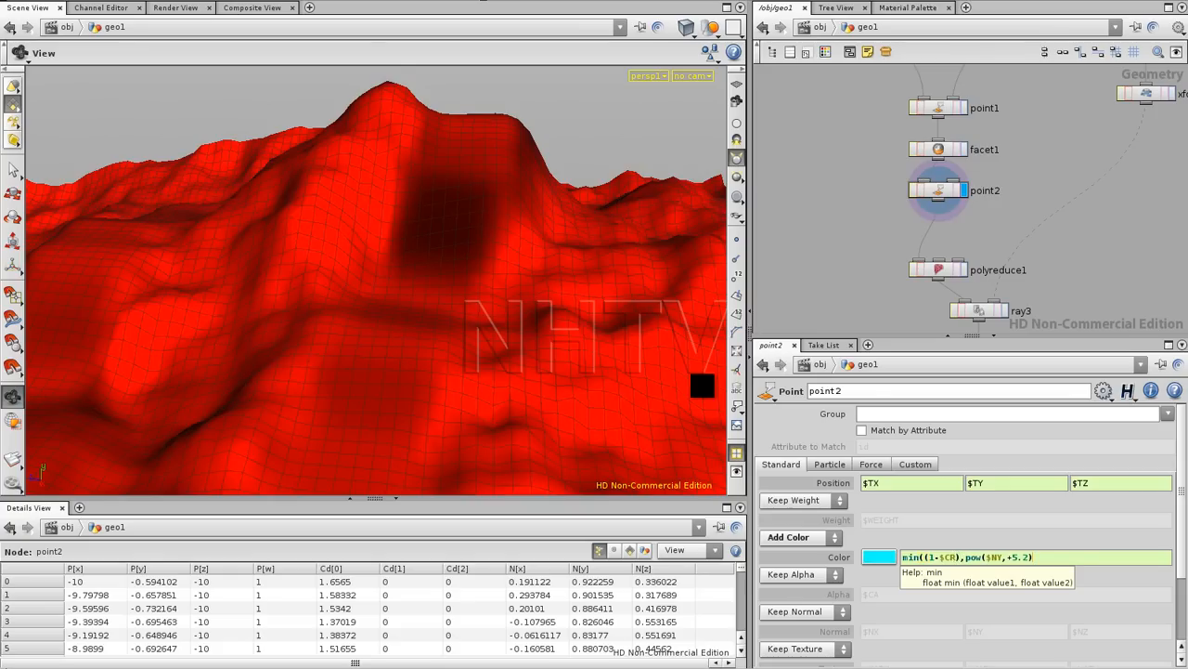
key(Return)
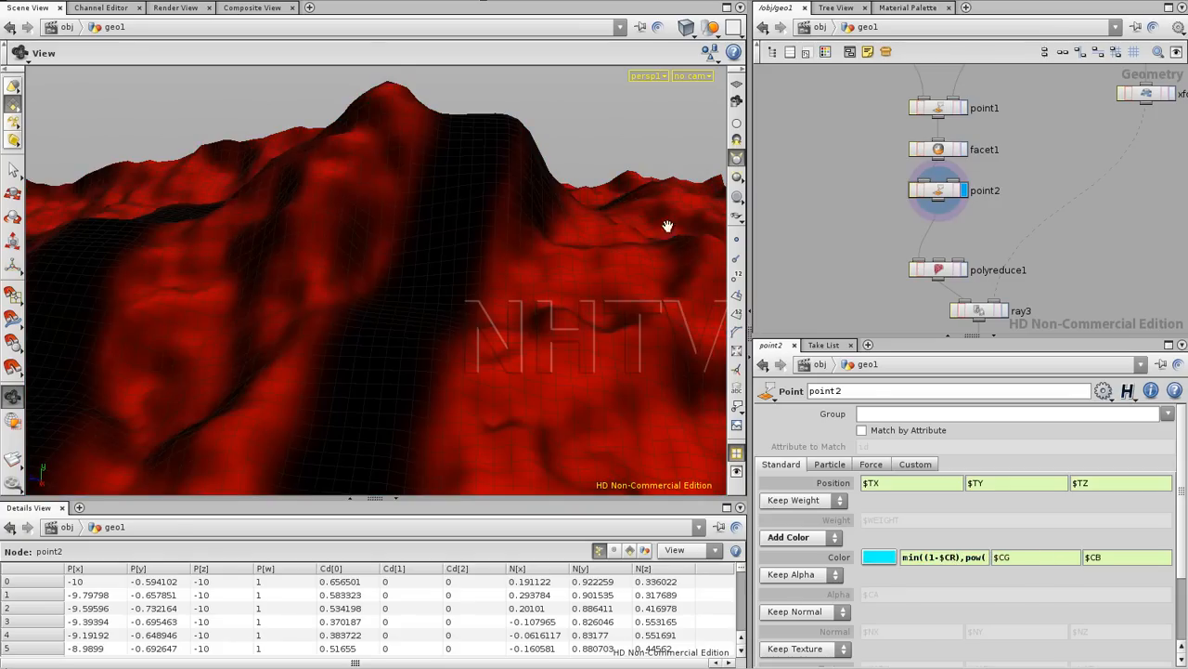
drag(555, 206, 464, 267)
- Add a Scatter node beside polyreduce1, feed it from point2's output and display its result
middle_drag(984, 227, 884, 174)
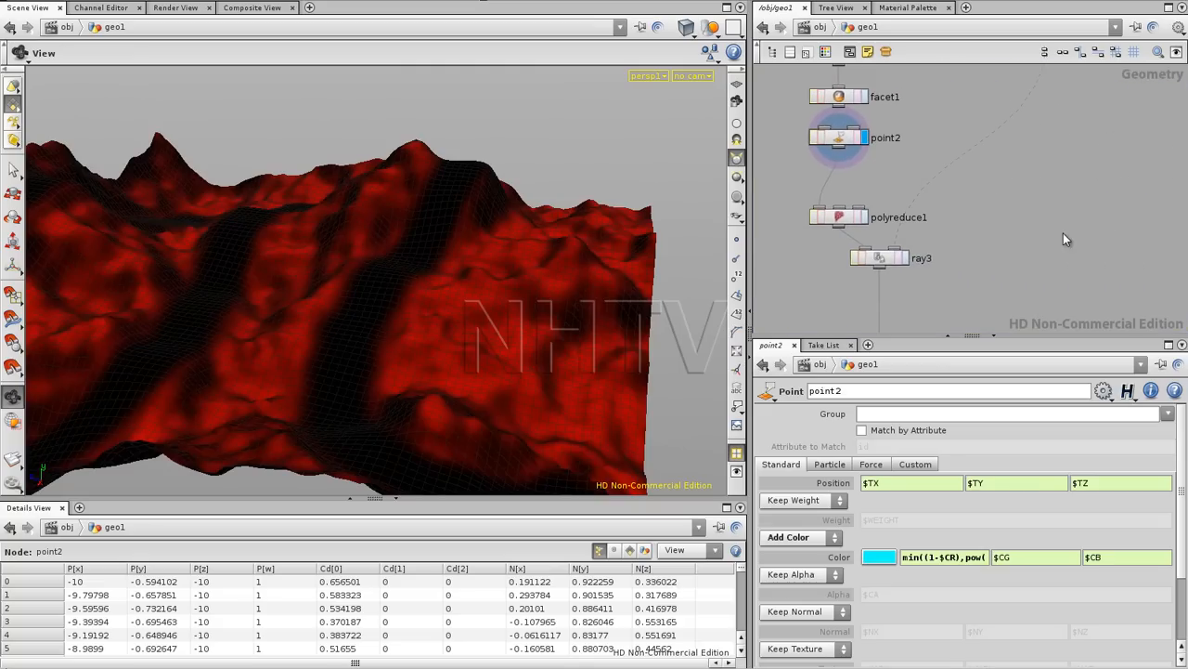
key(Tab)
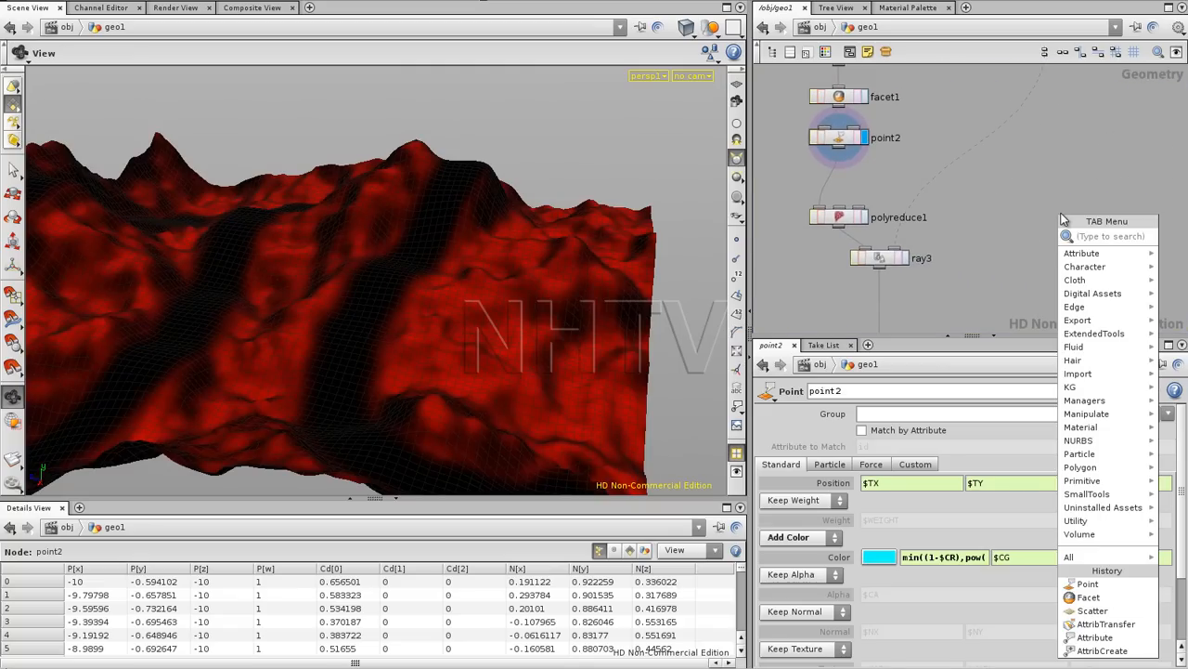
text(Scatter)
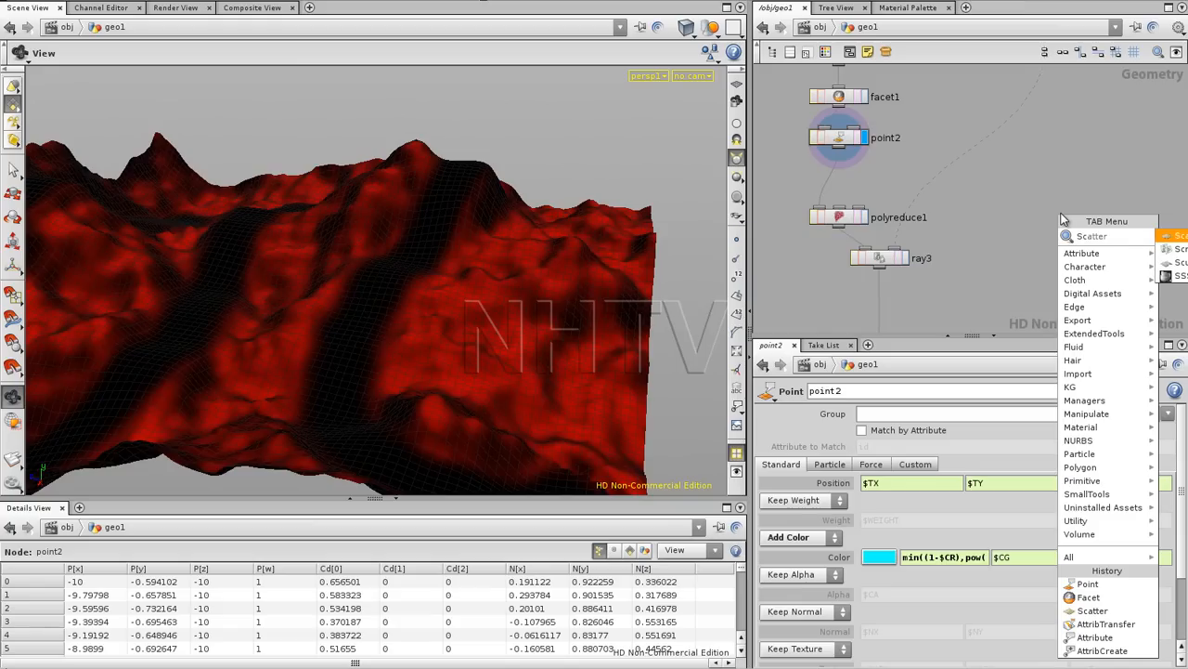
key(Return)
click(1031, 234)
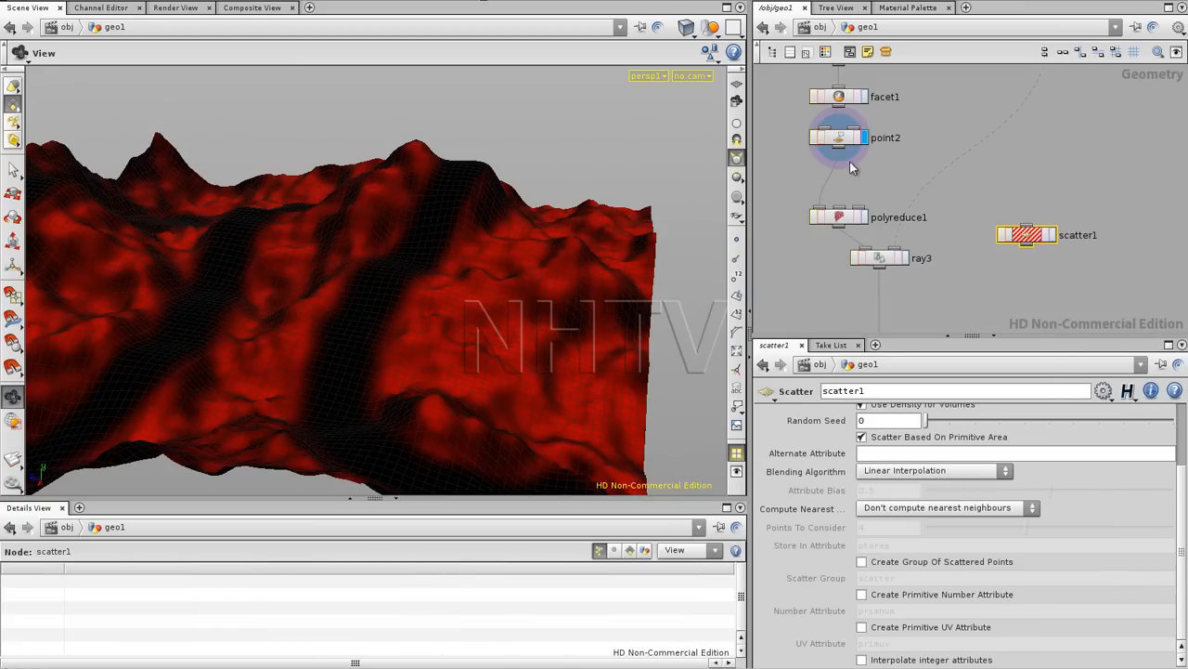
drag(839, 148, 1026, 226)
click(1052, 235)
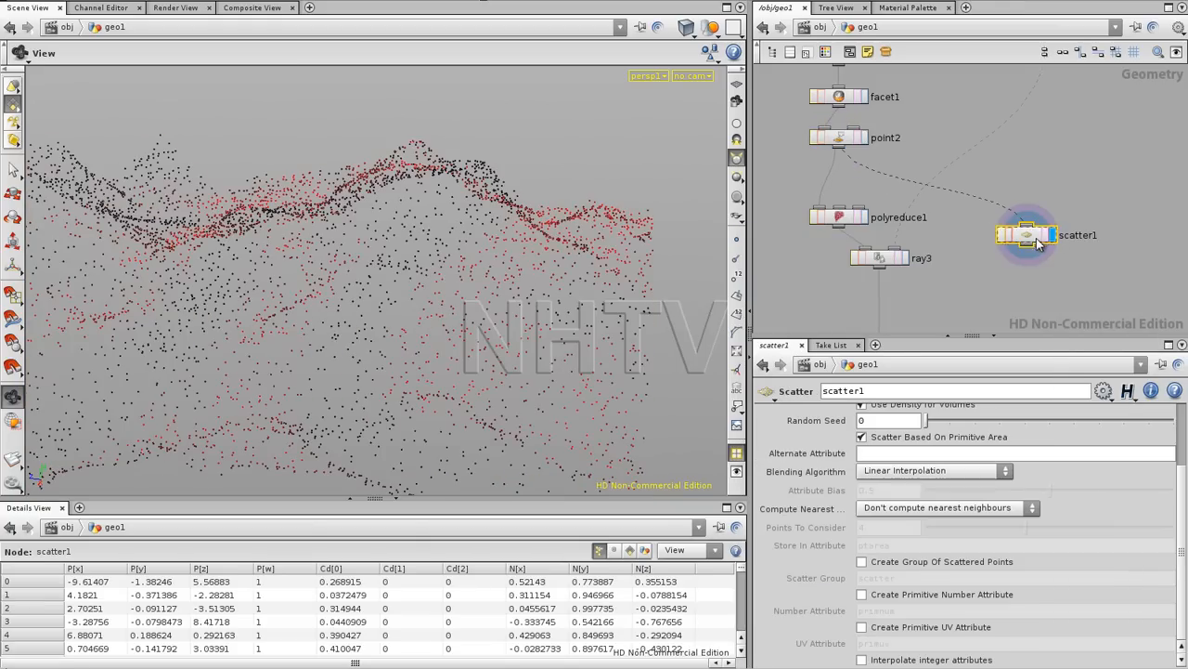
- Examine the scattered points from several angles and view scatter1's node information
mouse_move(398, 253)
mouse_down()
mouse_move(361, 244)
mouse_move(486, 225)
mouse_move(345, 254)
mouse_move(334, 270)
mouse_move(405, 259)
mouse_up()
right_drag(405, 259, 230, 338)
right_drag(365, 289, 226, 322)
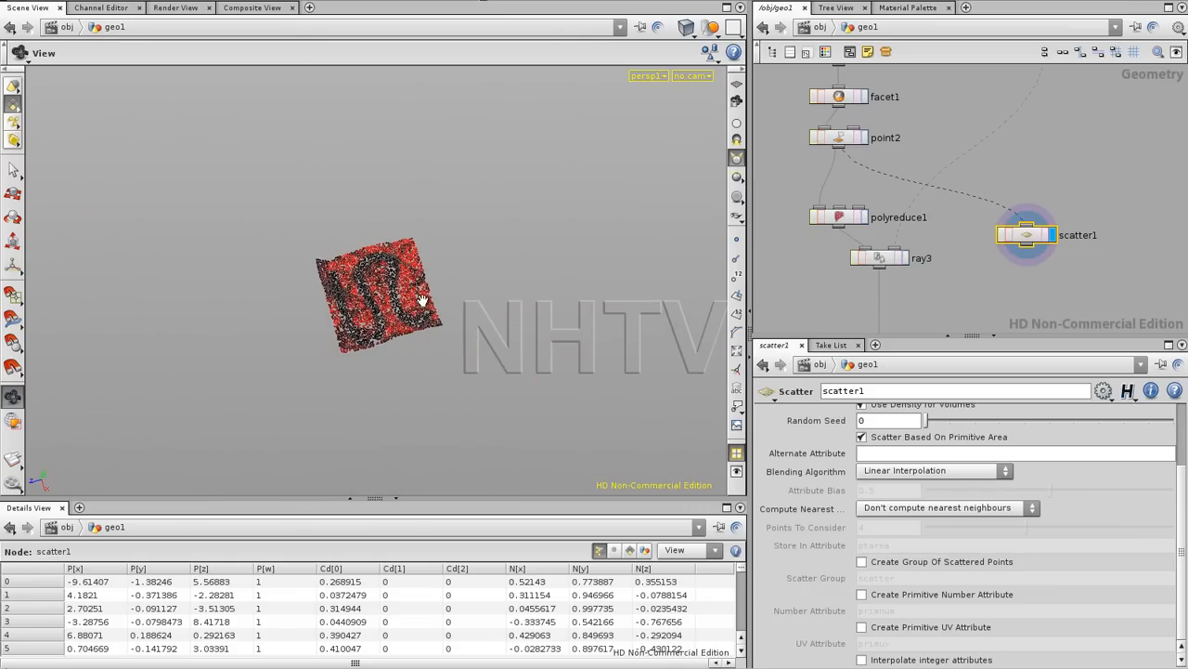
drag(416, 306, 412, 293)
right_drag(412, 293, 700, 251)
drag(453, 368, 501, 275)
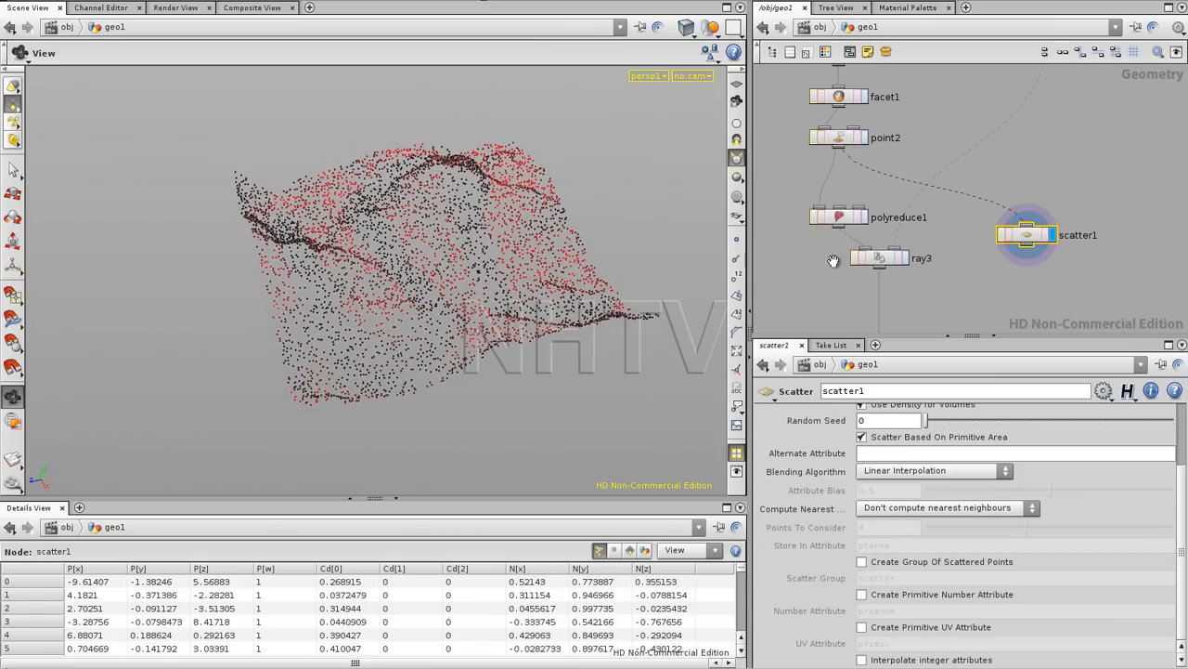
middle_click(1032, 239)
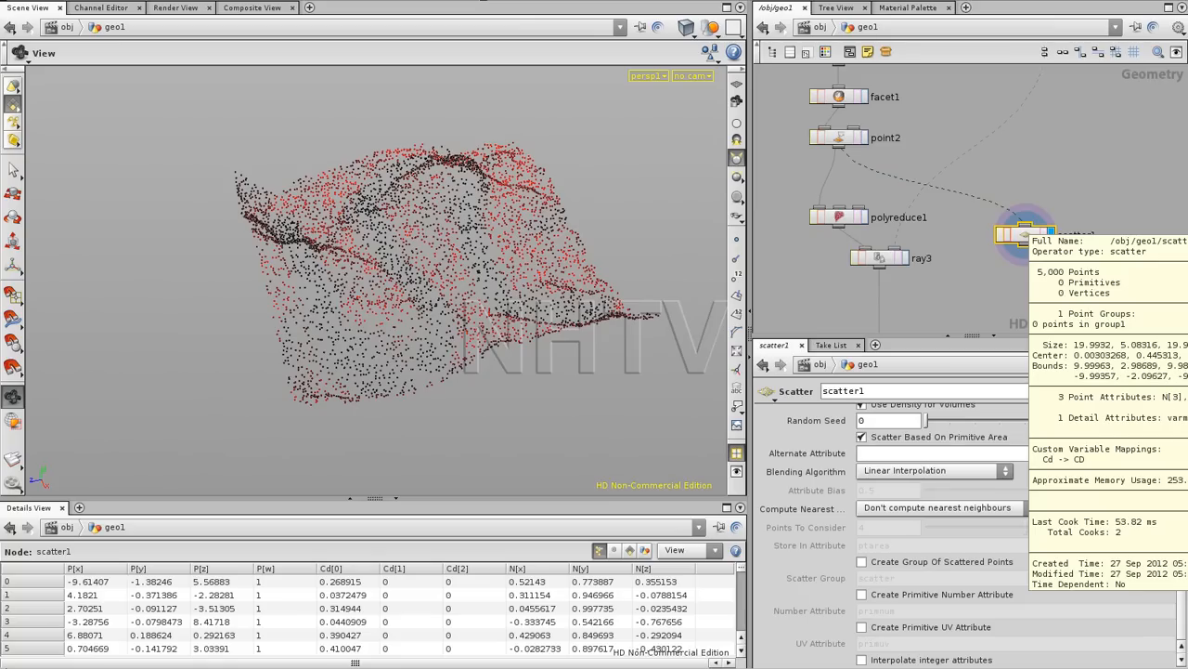
- Show the normals of the scattered points, examine their directions, and hide the normals again
click(737, 258)
drag(513, 296, 389, 262)
middle_drag(389, 262, 398, 284)
right_drag(399, 284, 636, 263)
drag(636, 263, 225, 283)
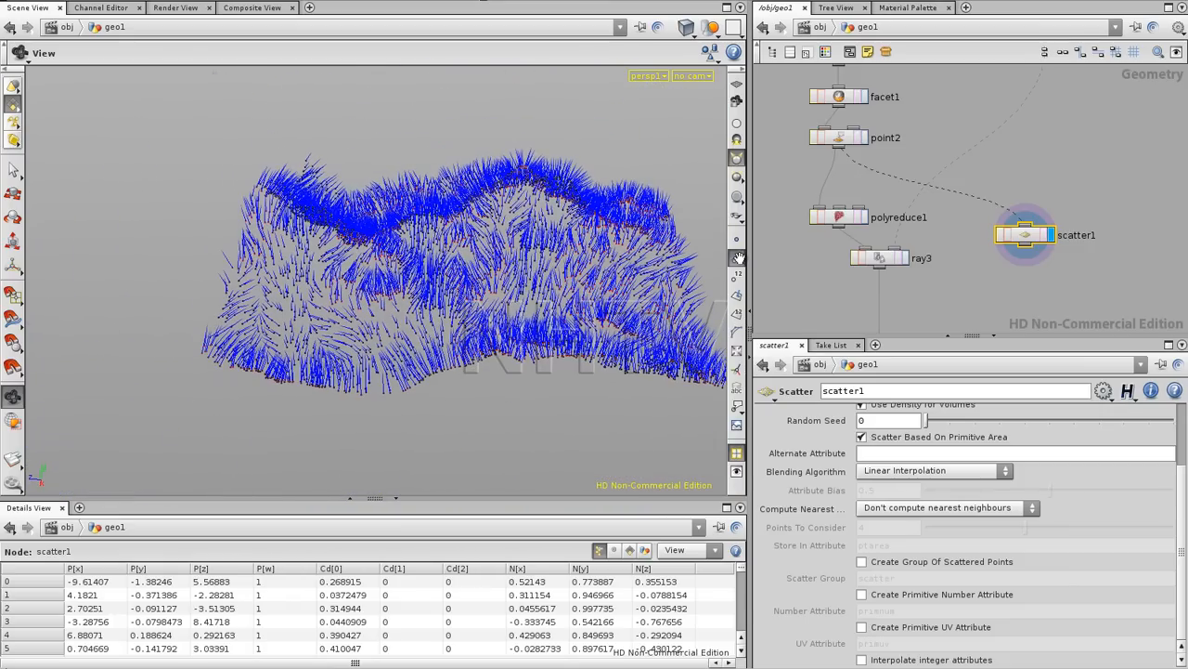
click(739, 259)
drag(502, 283, 570, 271)
right_drag(569, 272, 666, 264)
drag(666, 263, 657, 302)
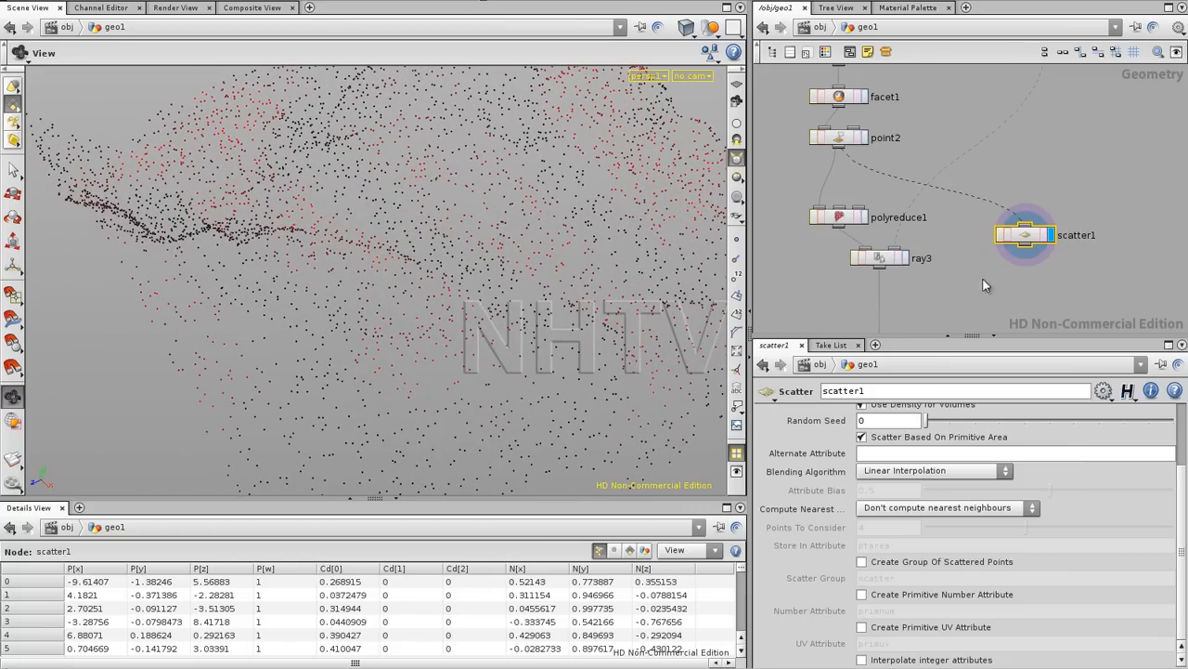
drag(499, 255, 380, 251)
drag(483, 174, 450, 258)
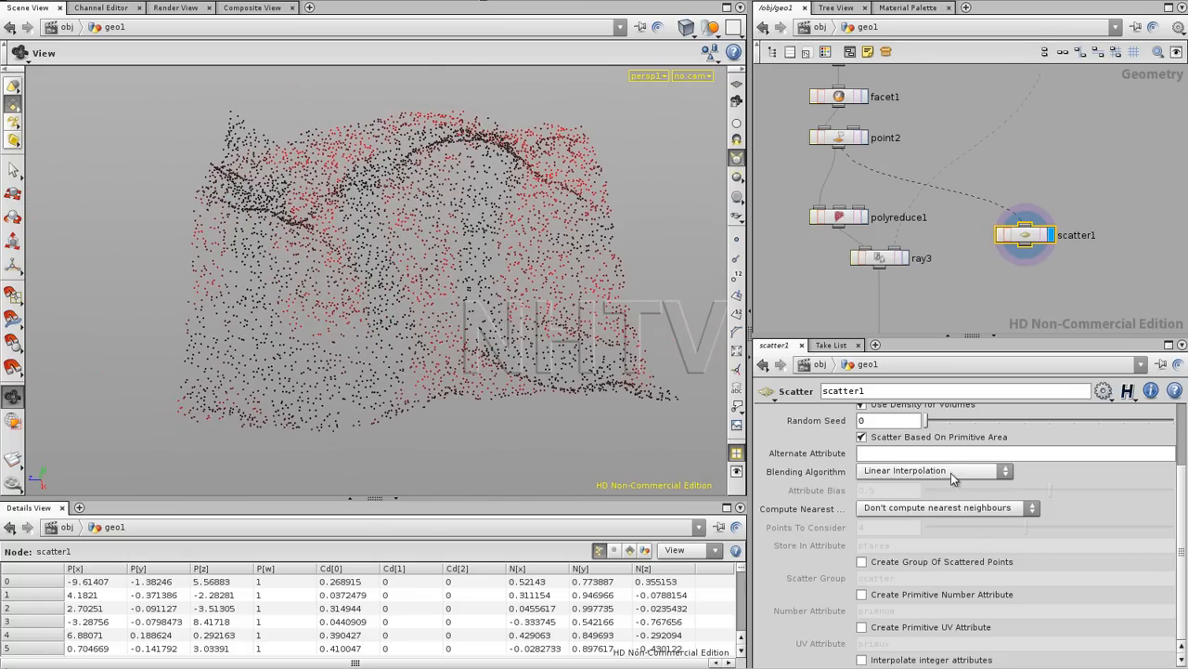
- Set scatter1's Alternate Attribute to Cd and compare the distribution with Scatter Based On Primitive Area off and on
scroll(1177, 499, up, 2)
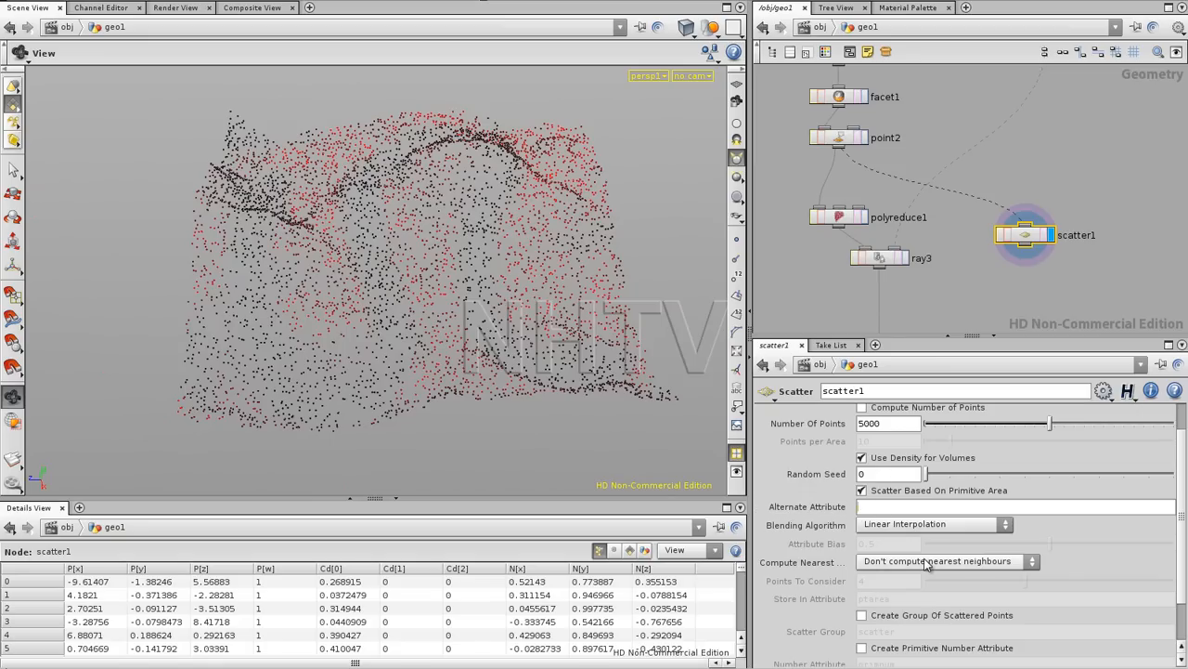
text(Cd)
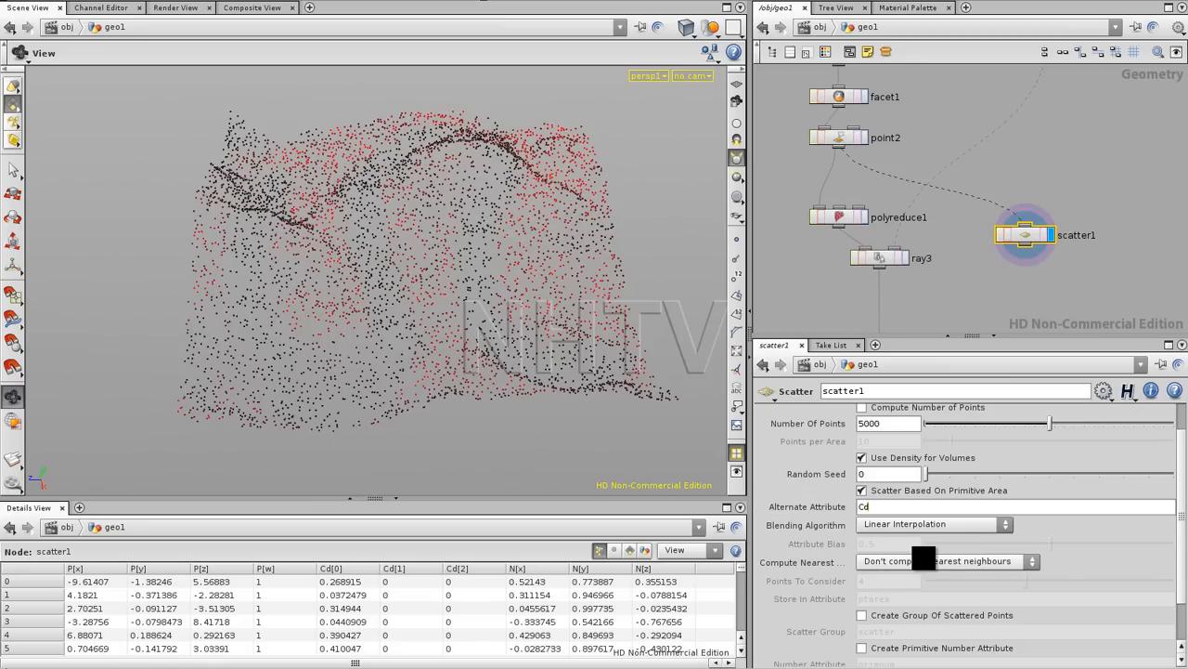
key(Return)
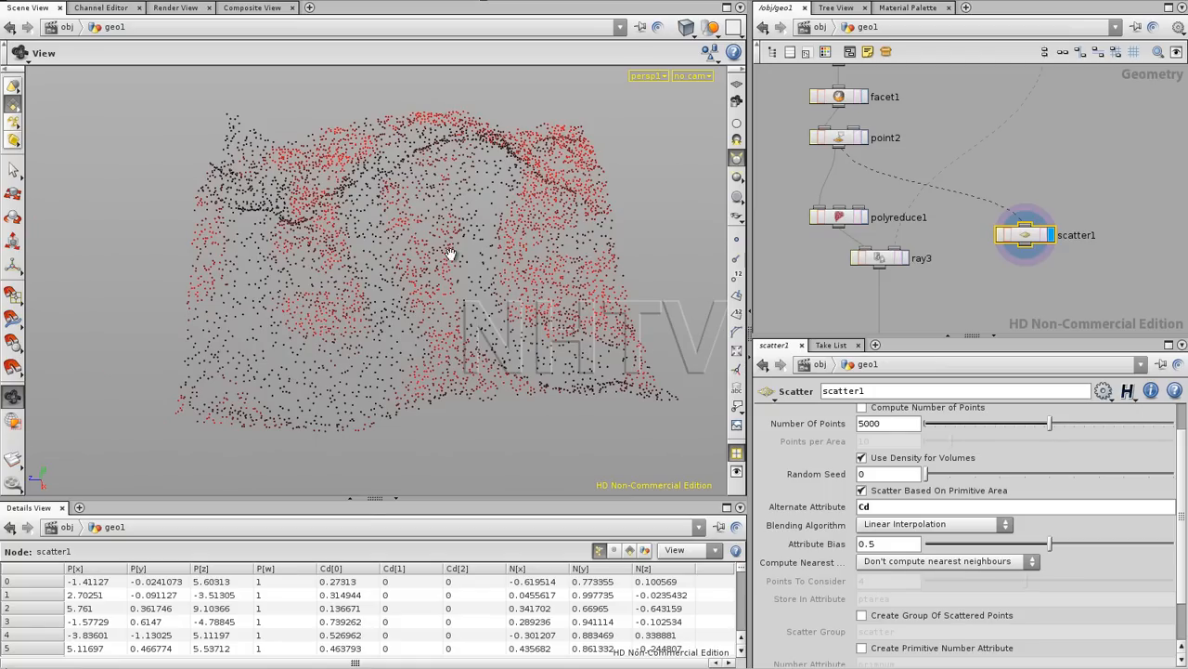
drag(403, 238, 437, 275)
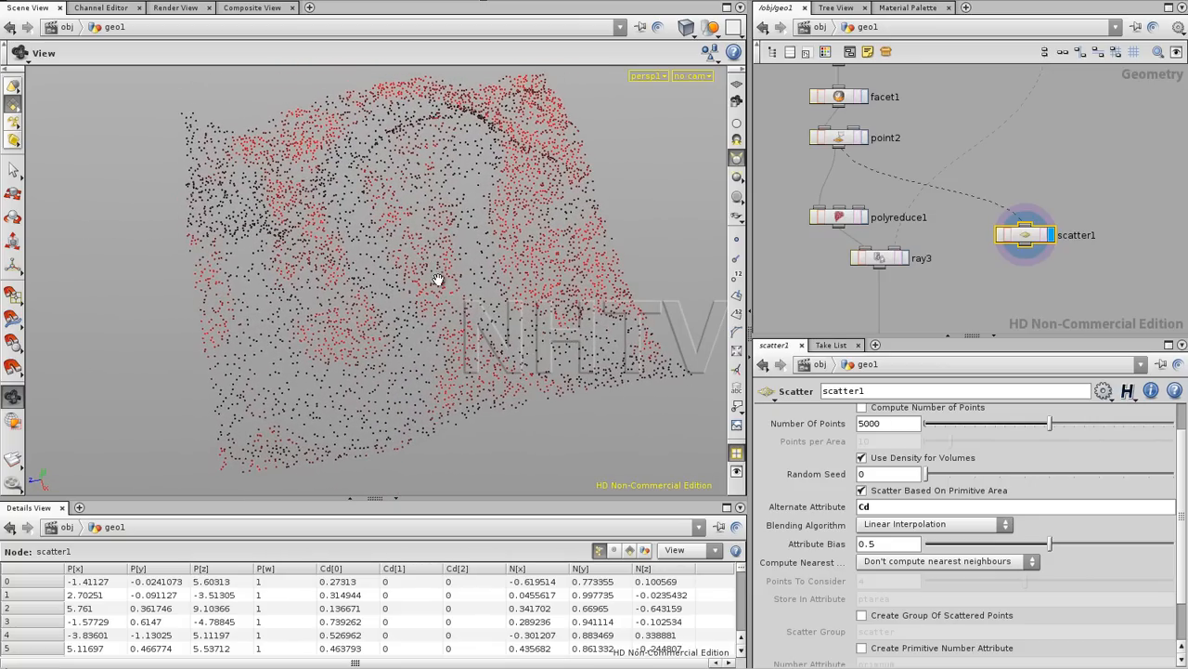
click(862, 490)
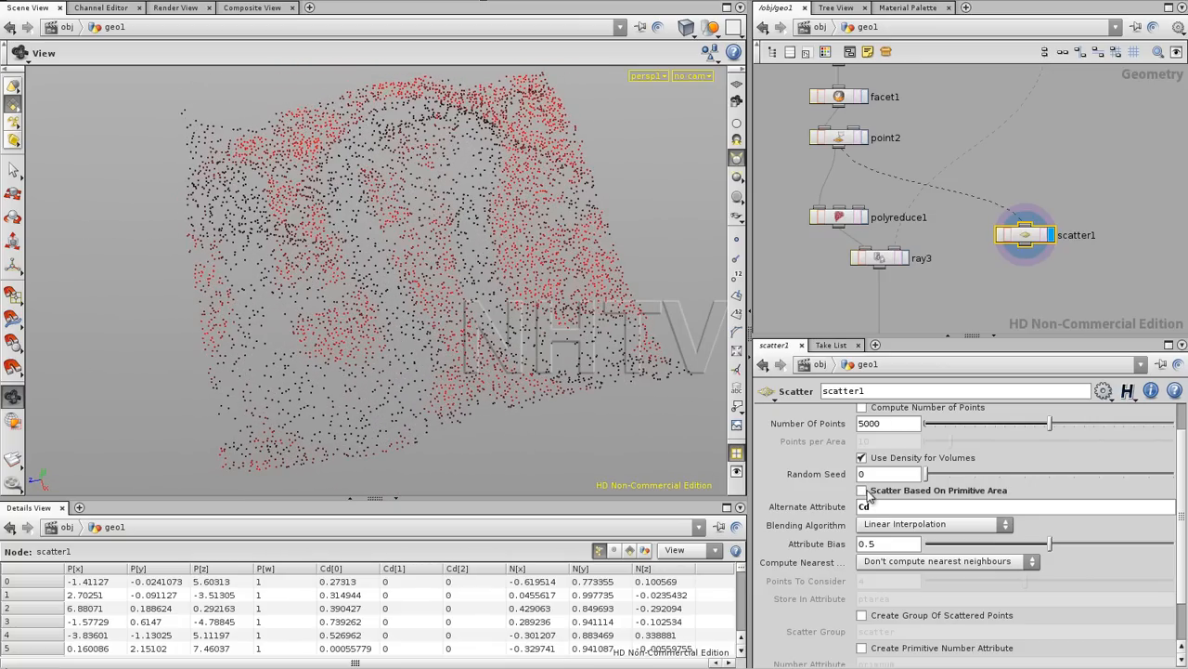
click(862, 490)
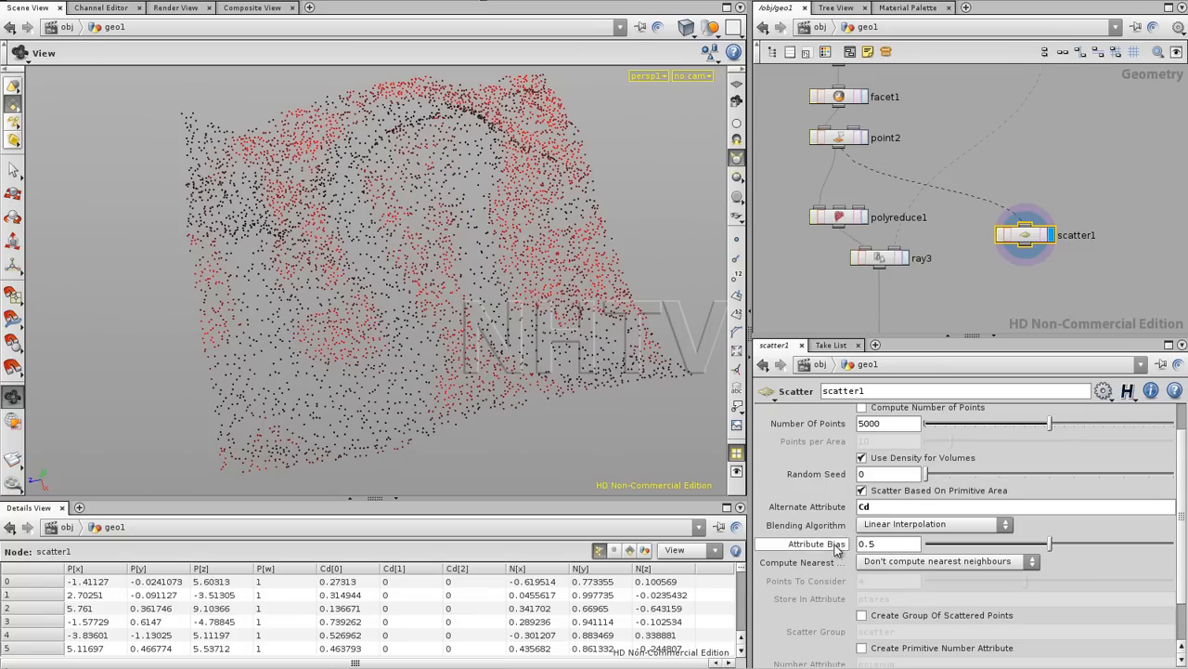
- Set scatter1's Attribute Bias to 1 and reduce Number Of Points to 1916
drag(1047, 549, 1174, 548)
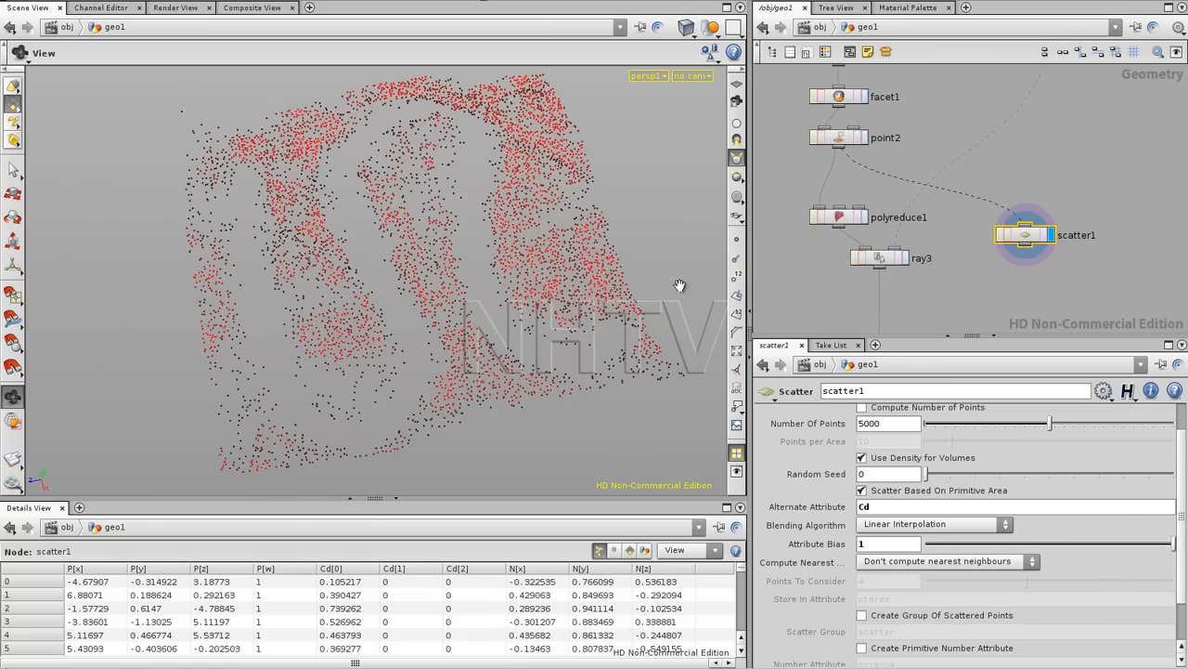
drag(530, 265, 512, 282)
drag(608, 252, 331, 310)
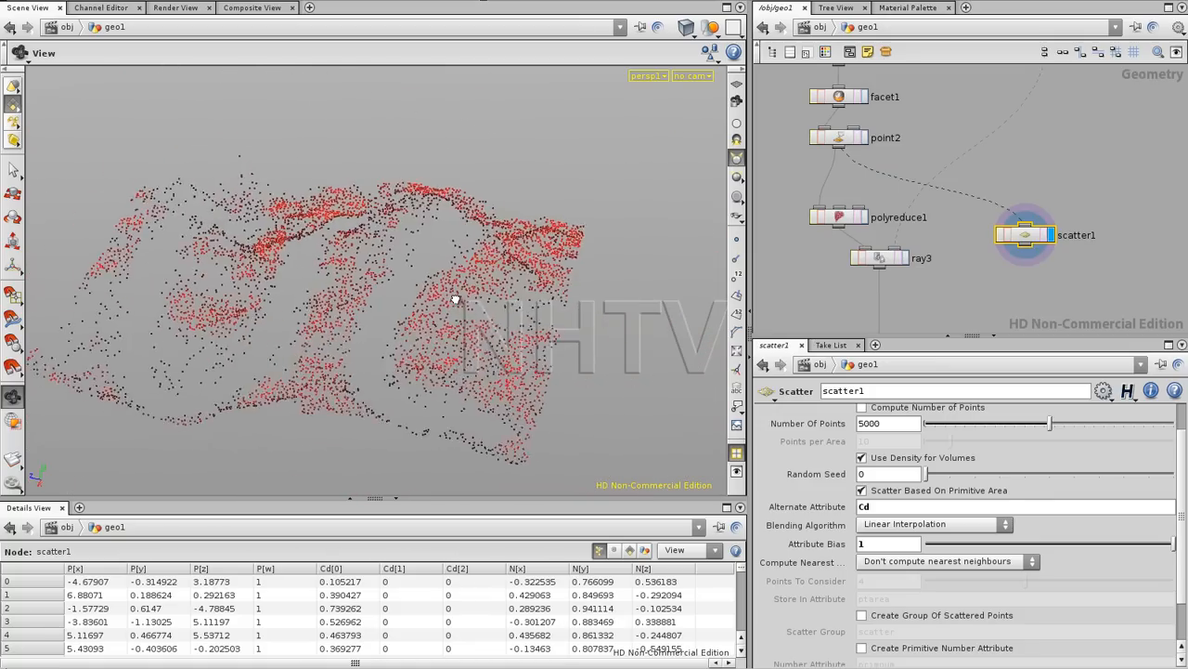
drag(455, 299, 482, 295)
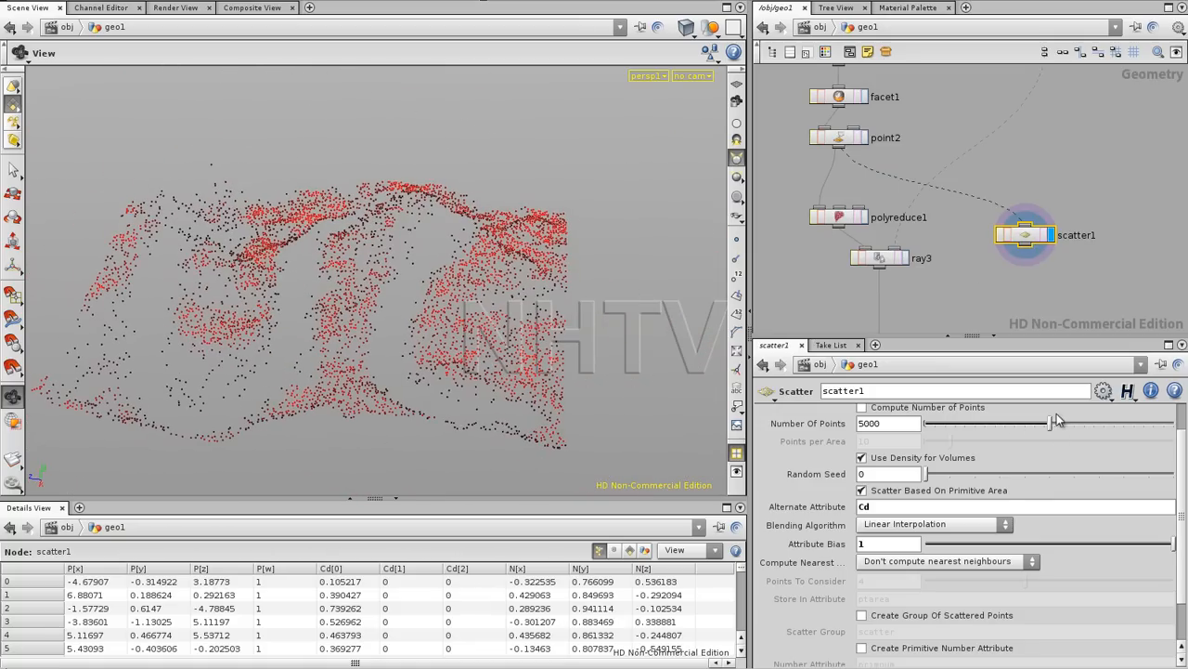
drag(1051, 424, 974, 427)
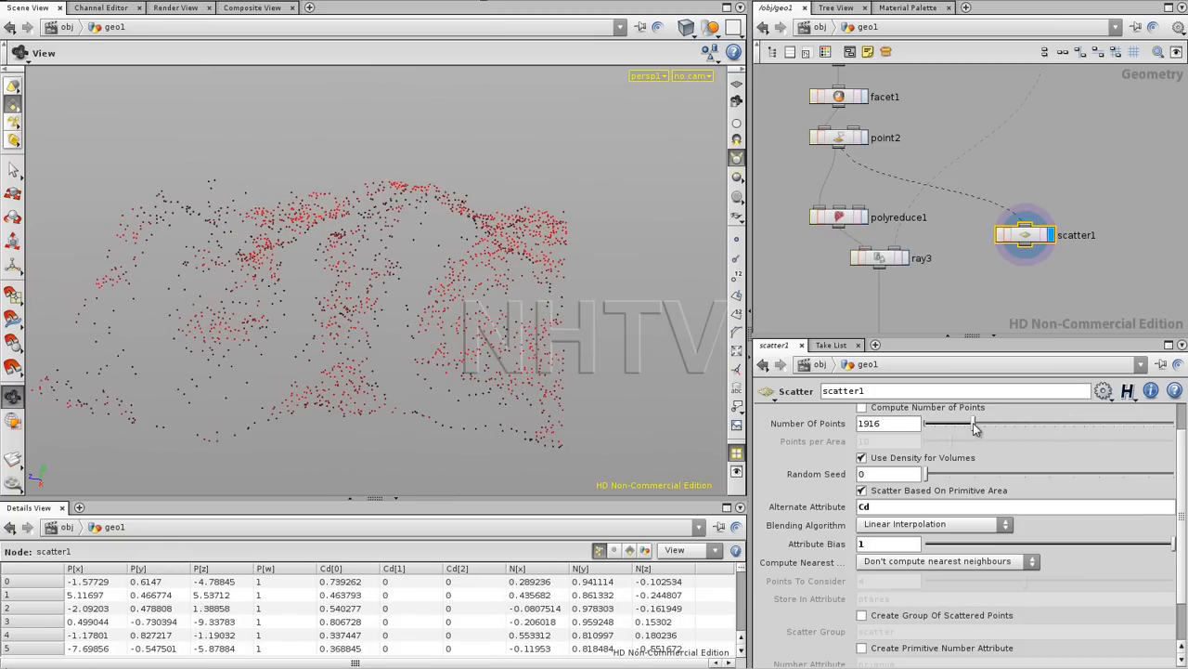
drag(424, 233, 416, 344)
- Reposition scatter1 and add a Copy node below it in the geo1 network
middle_drag(987, 292, 930, 210)
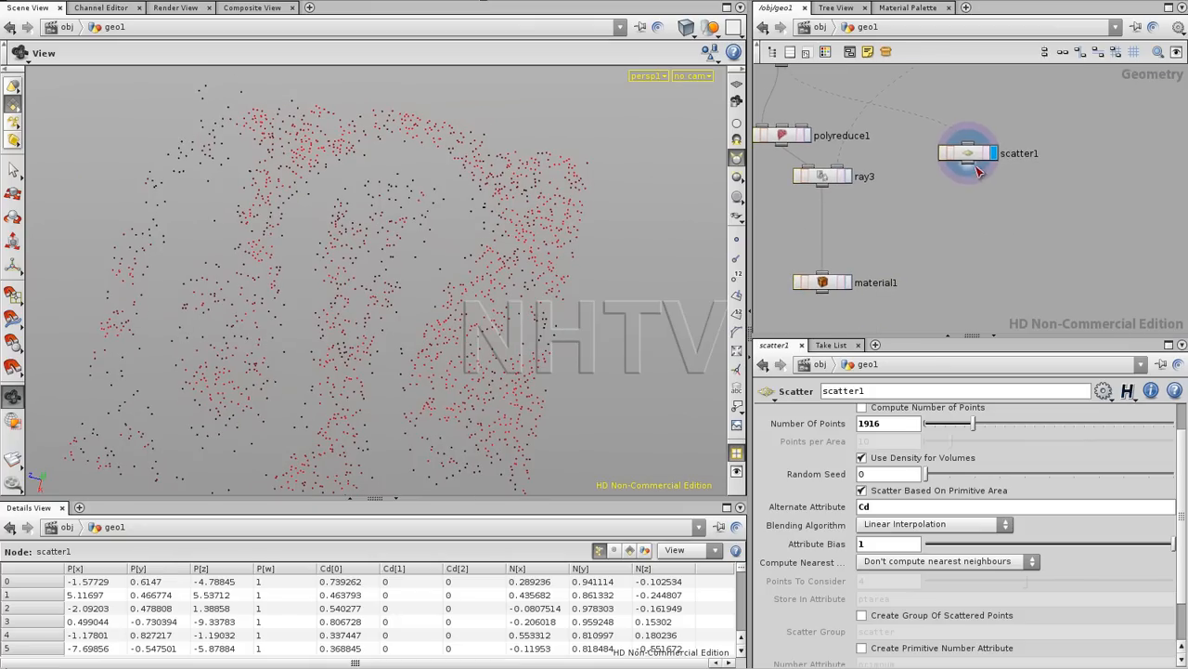
drag(973, 156, 1036, 185)
key(Tab)
text(copy)
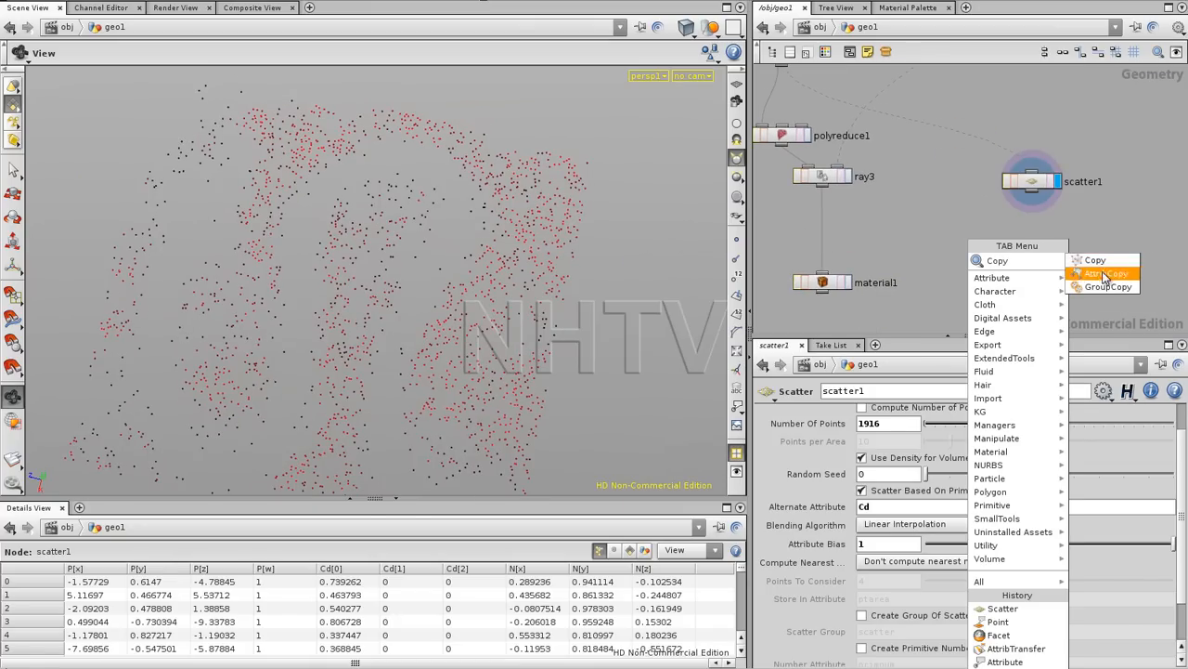
key(Return)
click(972, 270)
- Add a Sphere node, feed it and scatter1's points into copy1, and display the copied spheres
key(Tab)
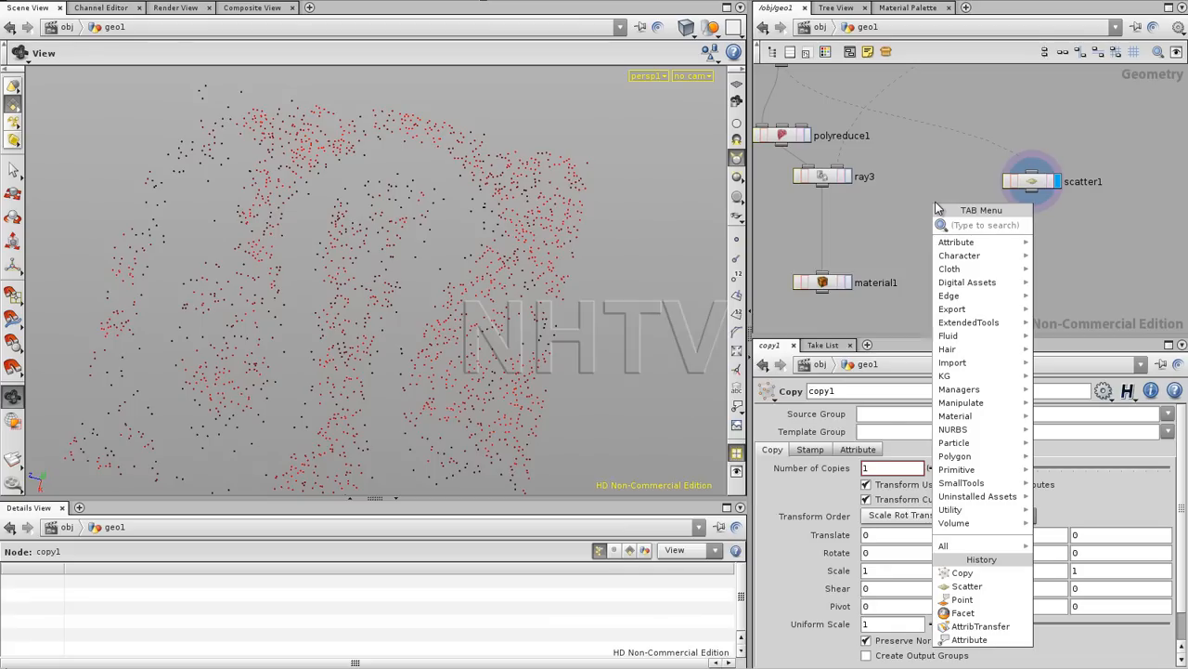
text(sphere)
key(Return)
click(937, 219)
drag(929, 214, 959, 262)
drag(1032, 191, 993, 271)
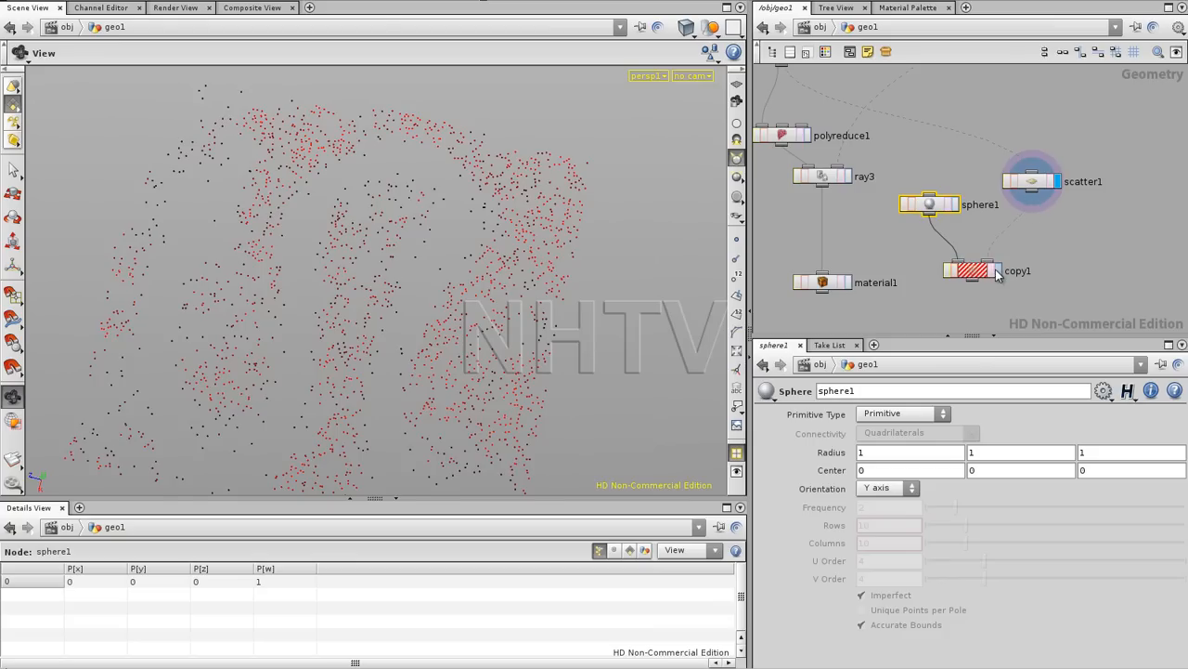
click(999, 270)
click(975, 273)
drag(348, 311, 372, 282)
- Insert a Transform node between sphere1 and copy1 and display its output
drag(934, 208, 924, 187)
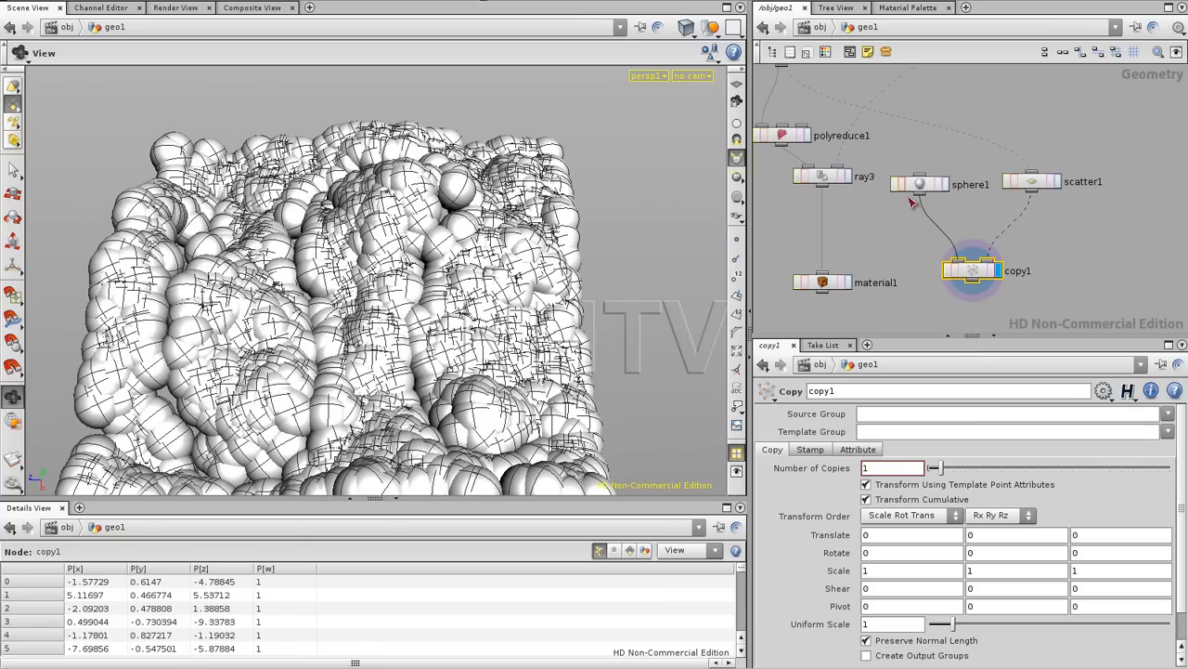
key(Tab)
text(tr)
click(1035, 294)
click(933, 221)
click(943, 219)
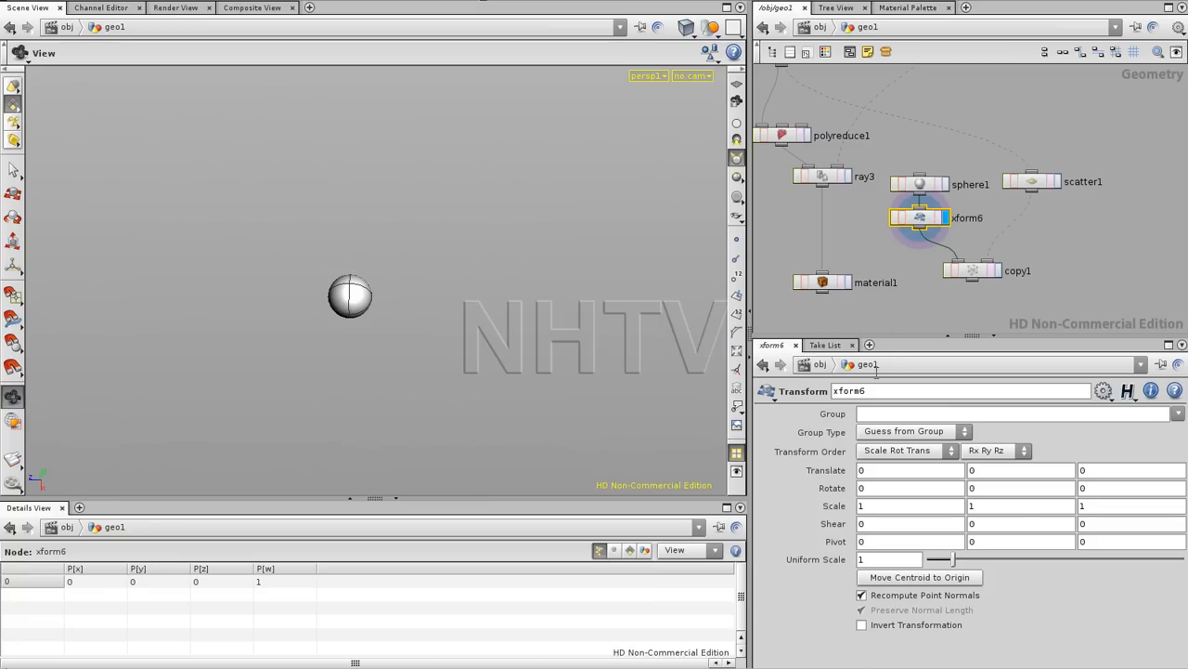
- Enable Stamp Inputs on copy1 and define stamp variable 1 as copy with the value $PT
click(973, 270)
click(810, 449)
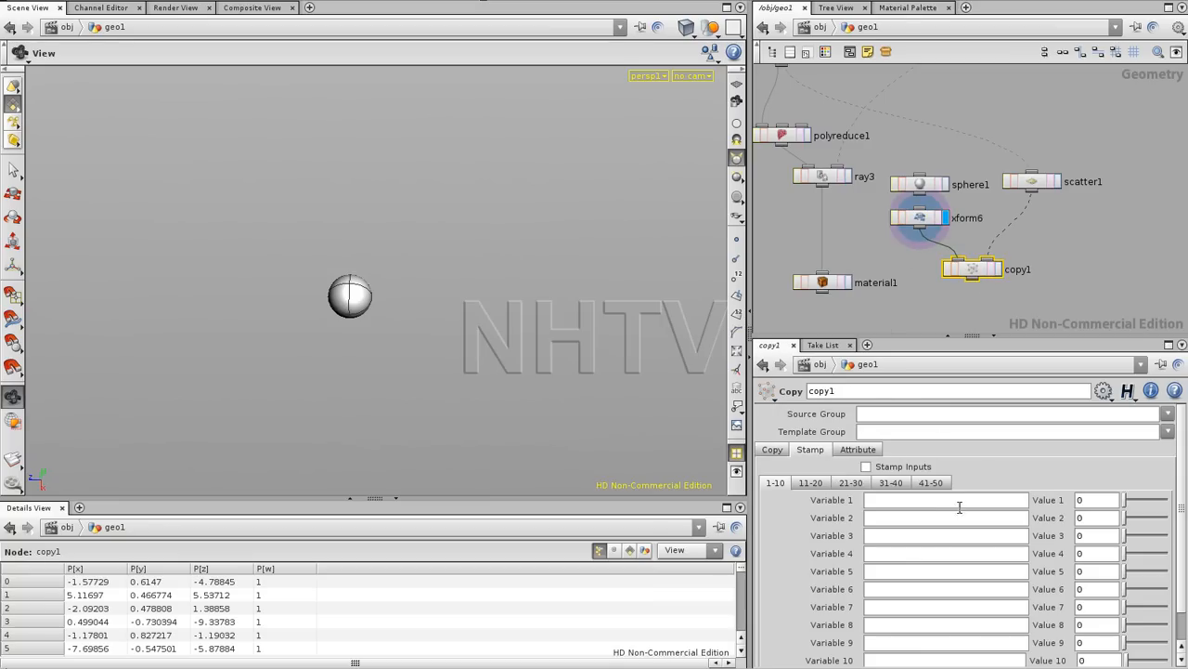
click(1090, 500)
text($PT)
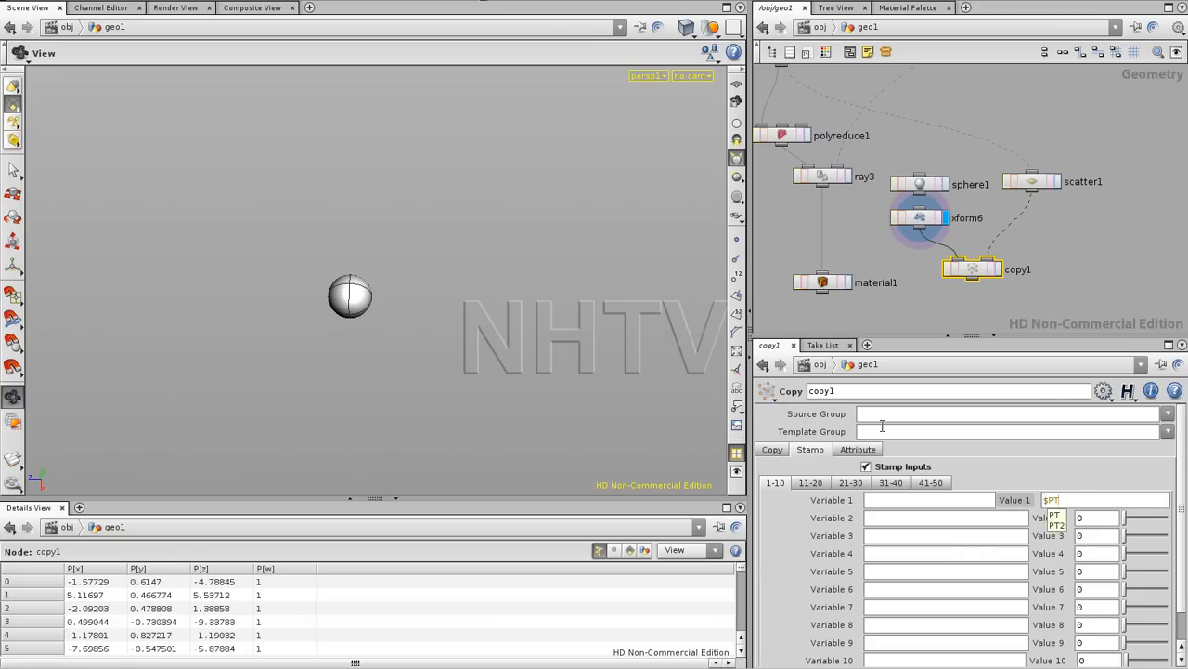
click(886, 502)
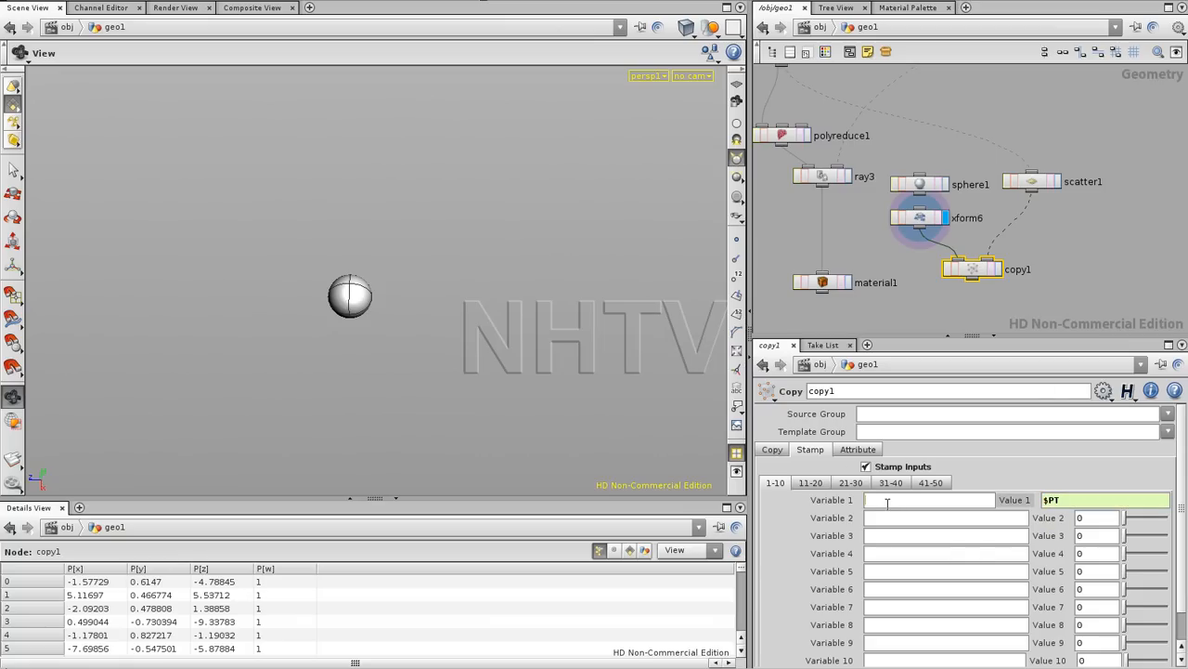
text(copy)
- Enter rand(stamp("../copy1","copy",0)) as xform6's Uniform Scale expression
click(933, 218)
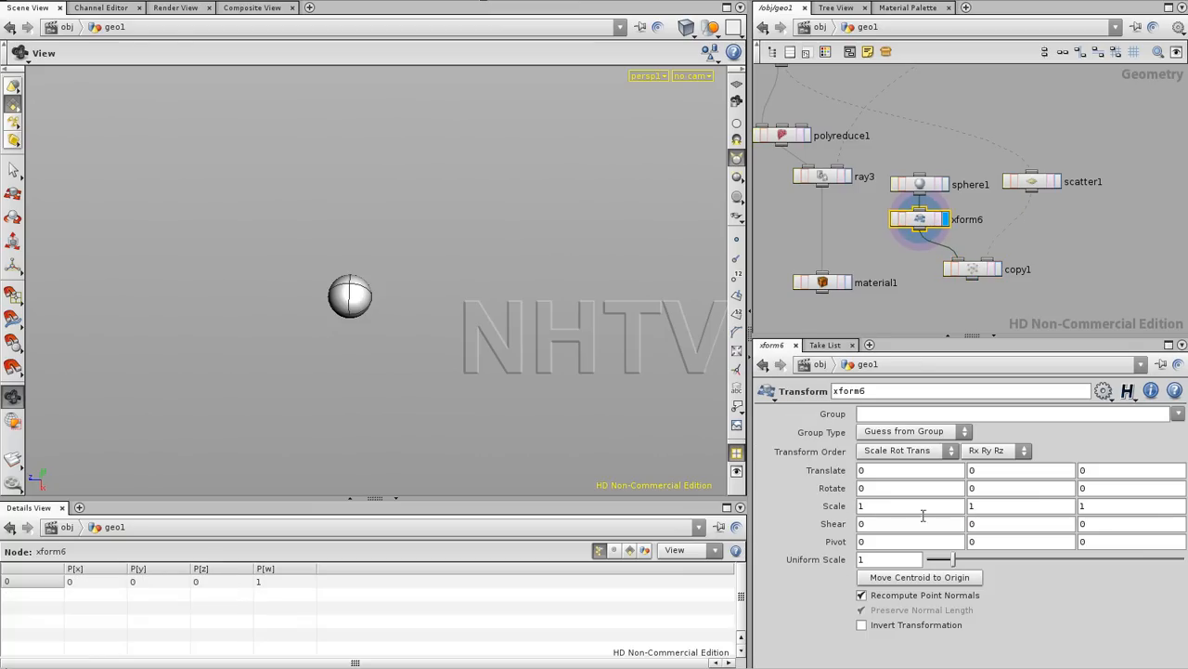
click(877, 559)
text(stamp("../cop)
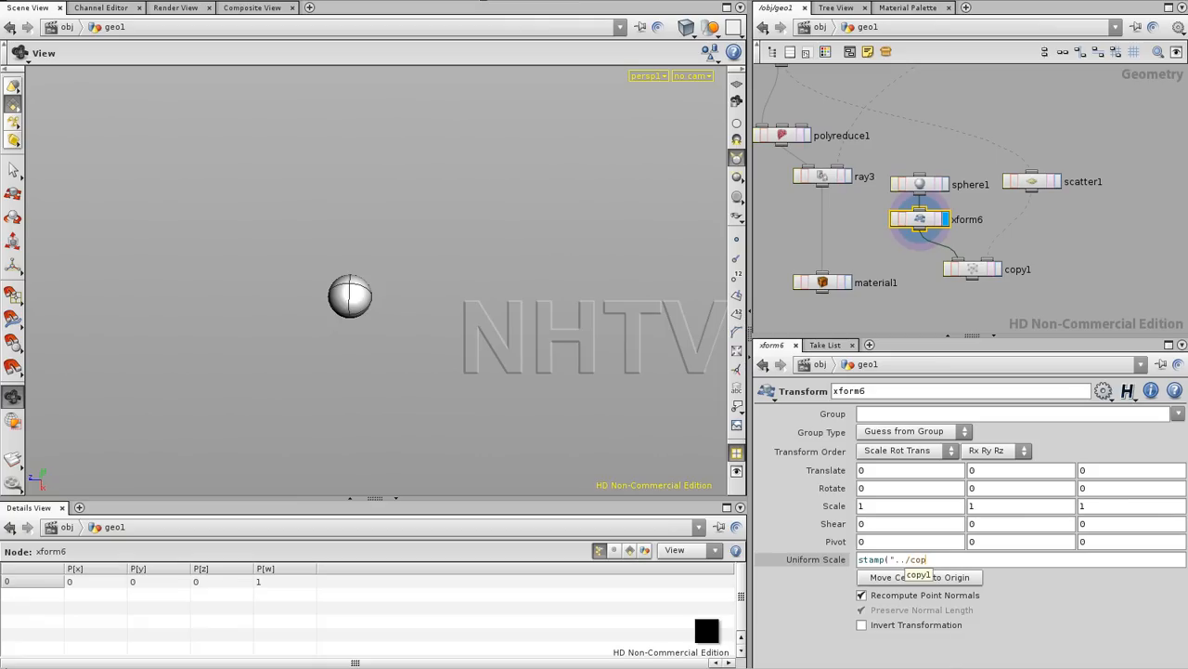
key(Down)
key(Return)
text(","copy",0)rand)
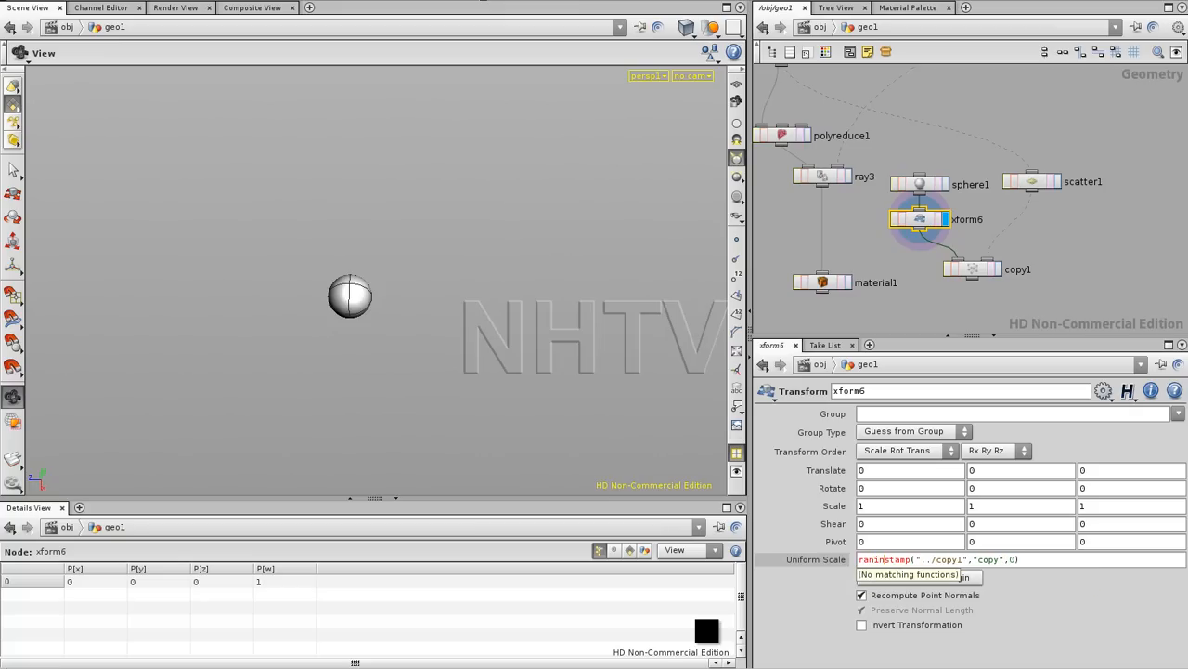
text(()
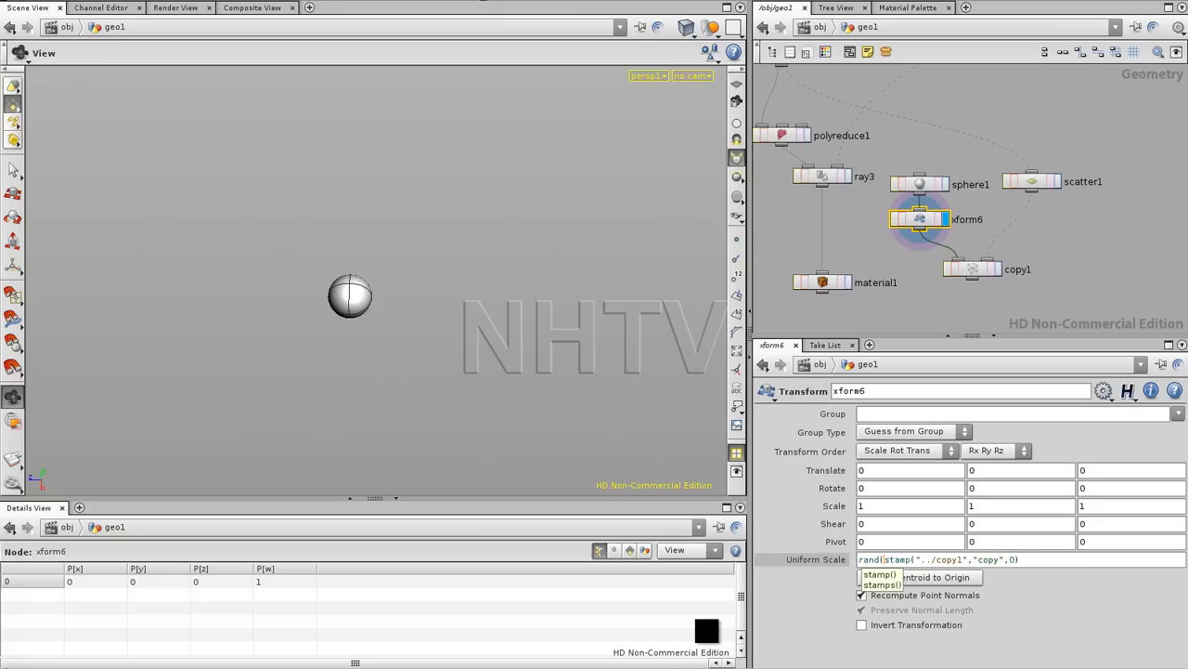
key(End)
text())
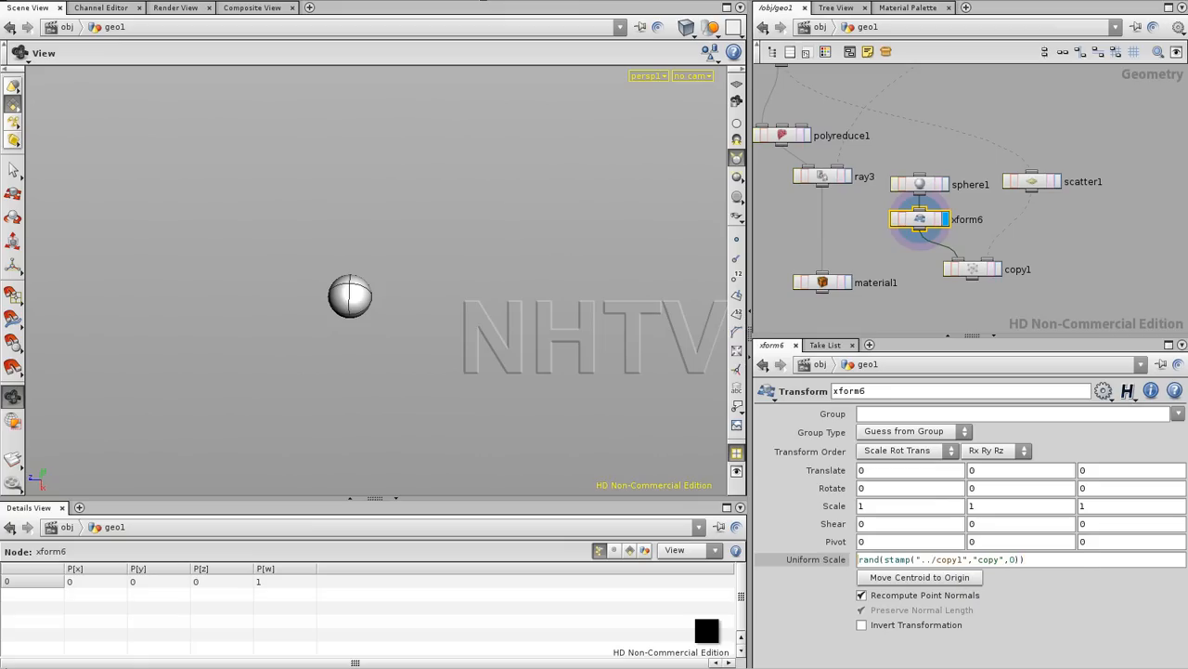
- Wrap the Uniform Scale expression in fit01 with a range of 0.02 to 0.5
key(Home)
text(fit)
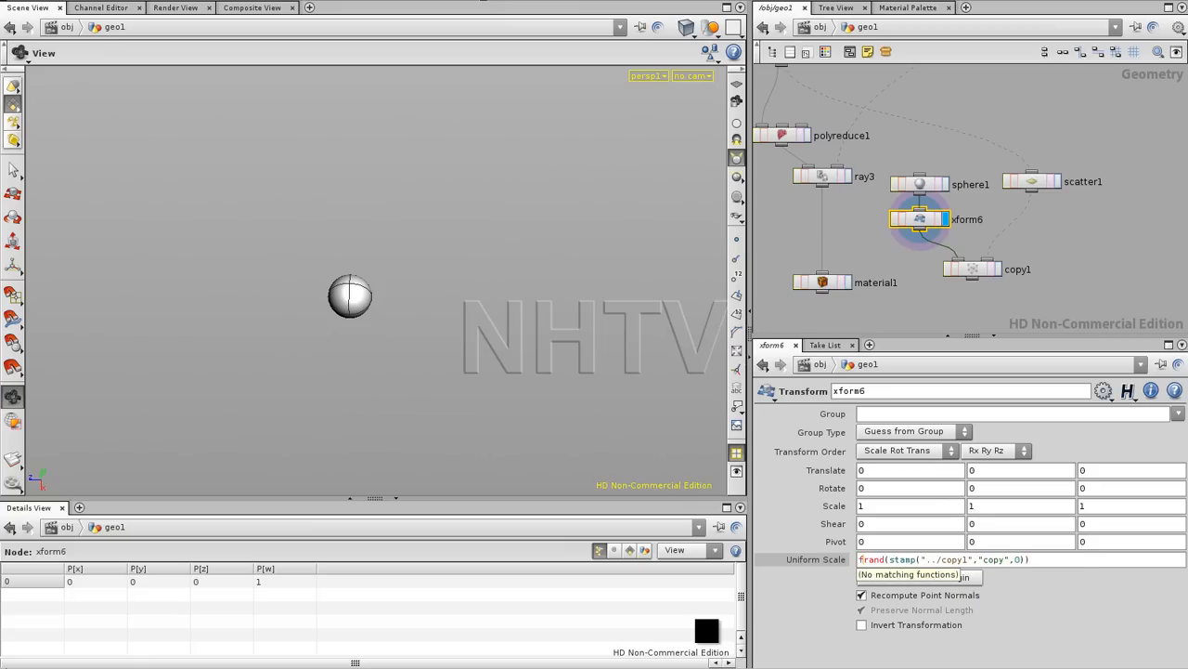
text(01()
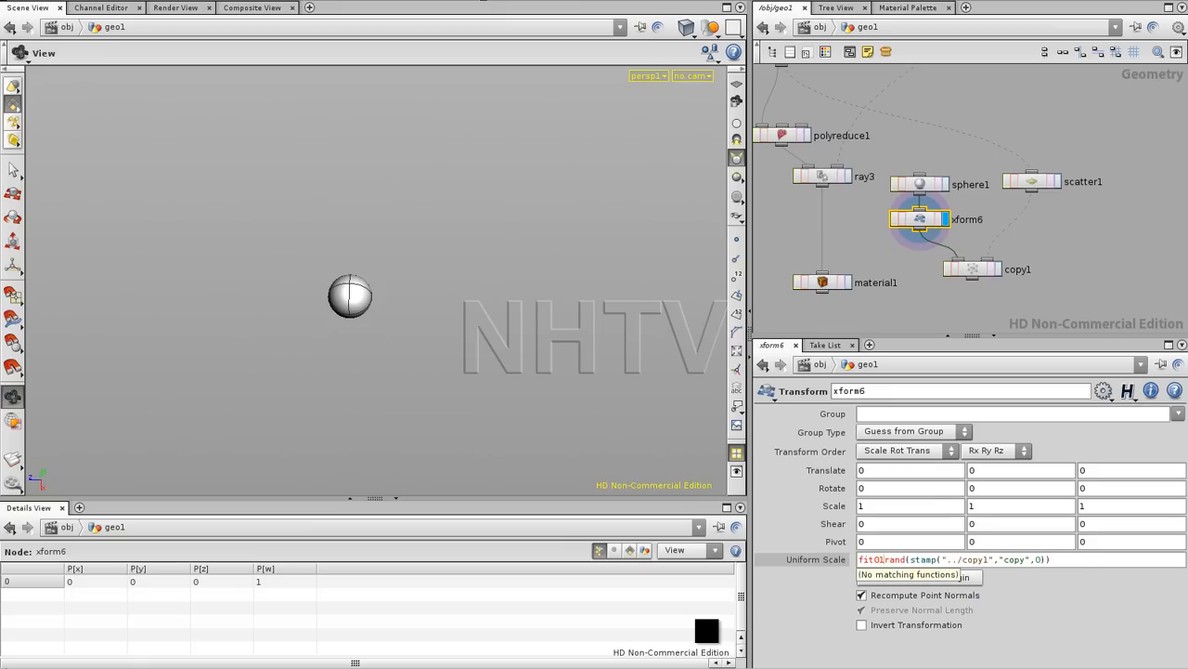
key(End)
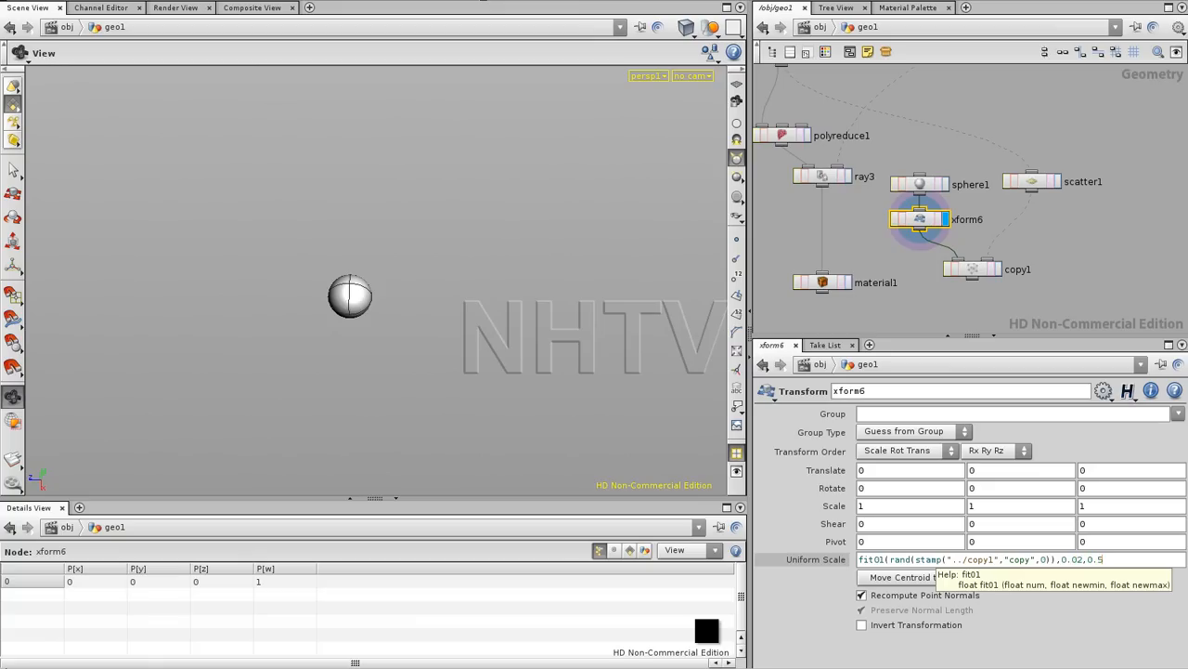
text())
key(Return)
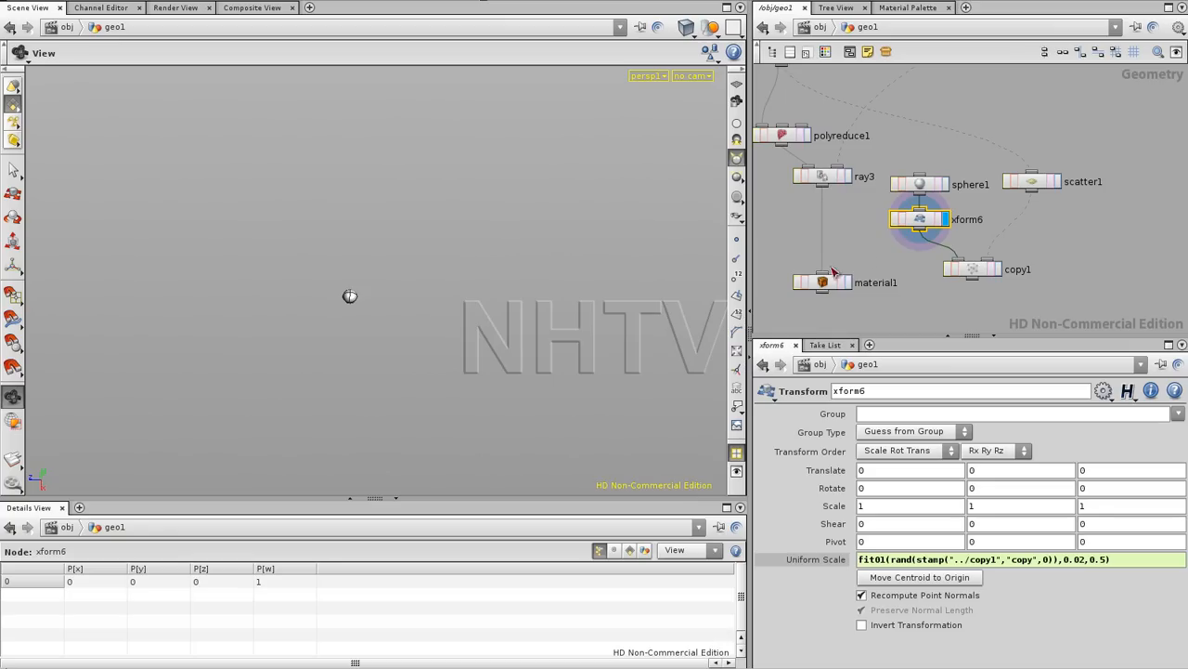
- Display copy1 and examine the randomly scaled spheres
click(1000, 269)
click(975, 274)
drag(470, 344, 563, 248)
- Insert a Merge node between ray3 and material1 and connect copy1 to it as well
middle_drag(870, 260, 890, 228)
drag(848, 253, 849, 327)
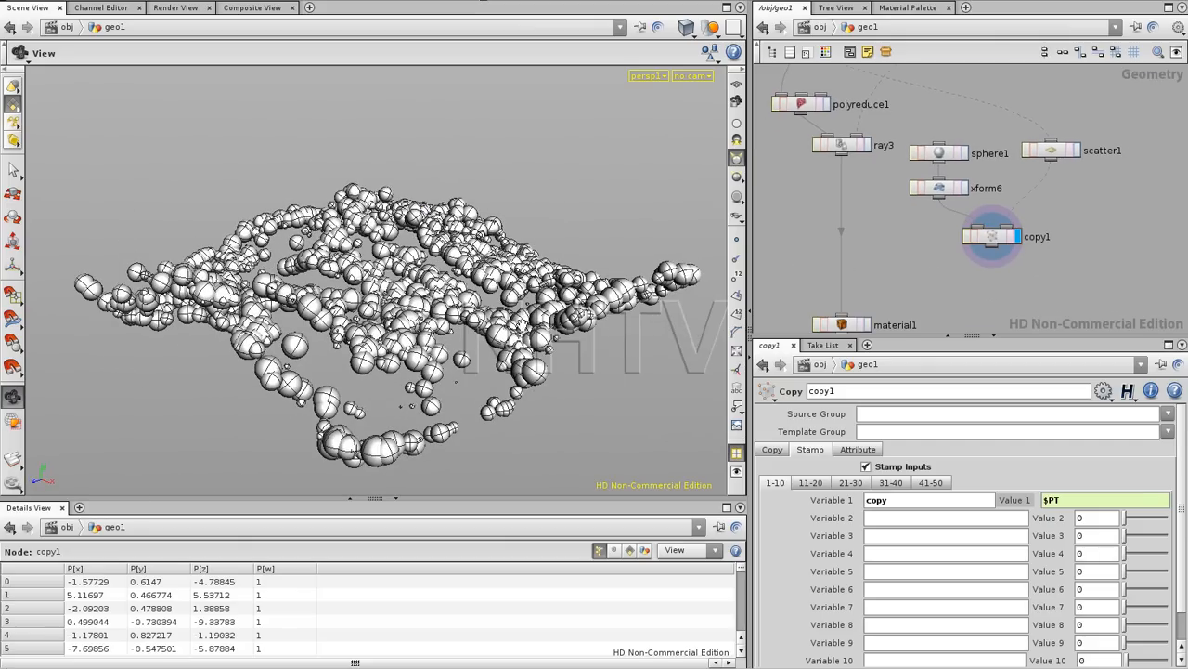
middle_drag(877, 273, 904, 216)
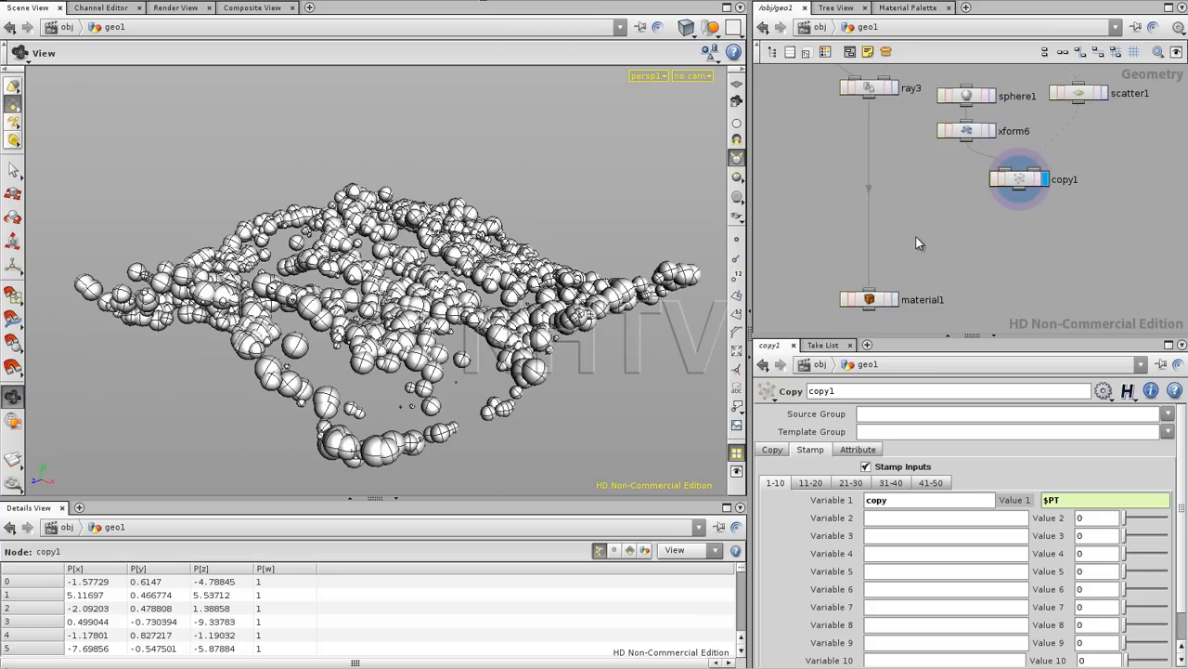
key(Tab)
text(Merge)
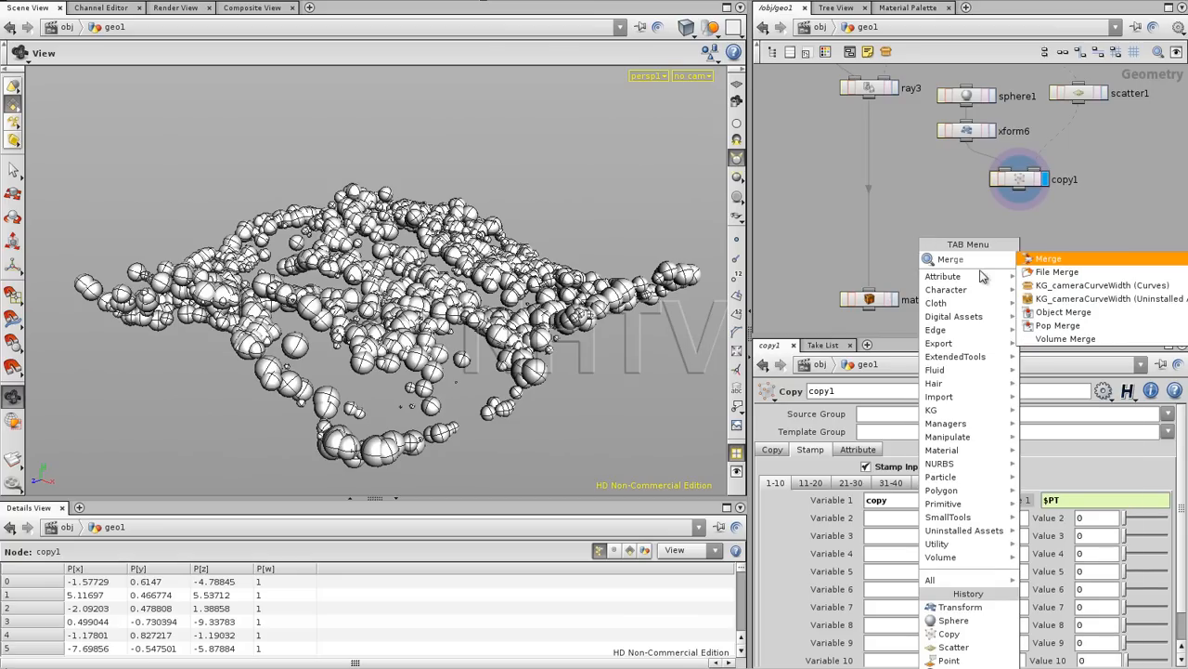
click(1042, 261)
click(874, 245)
drag(1020, 193, 887, 244)
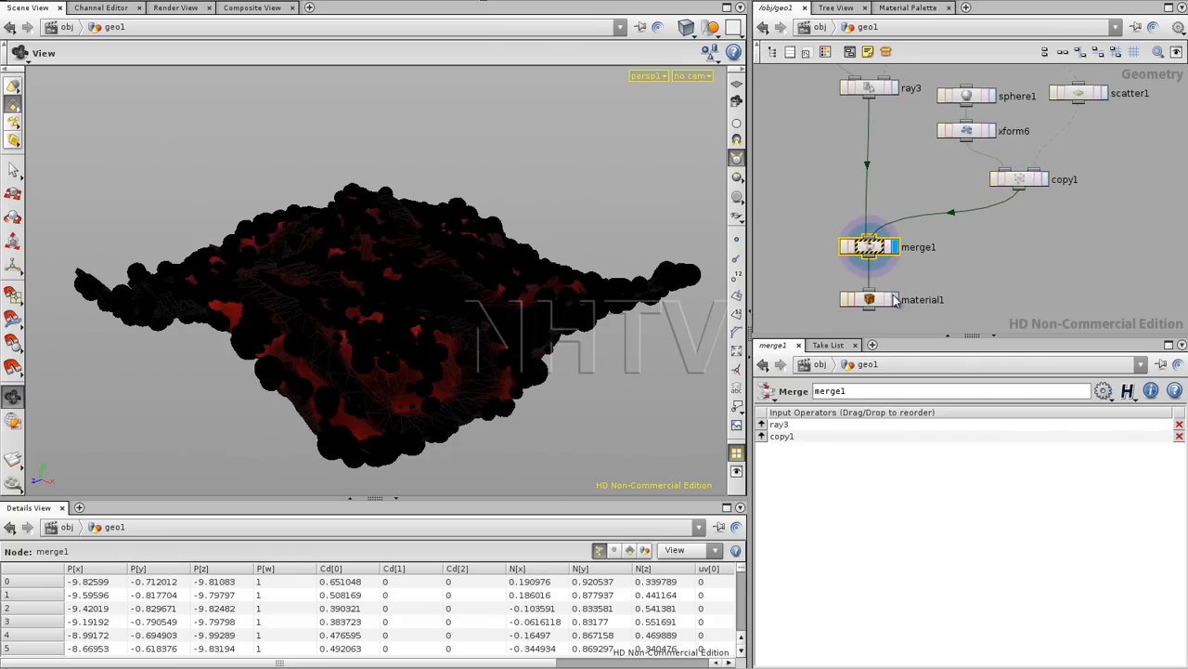
- Display material1 and examine the shading of the merged terrain and spheres up close
click(895, 301)
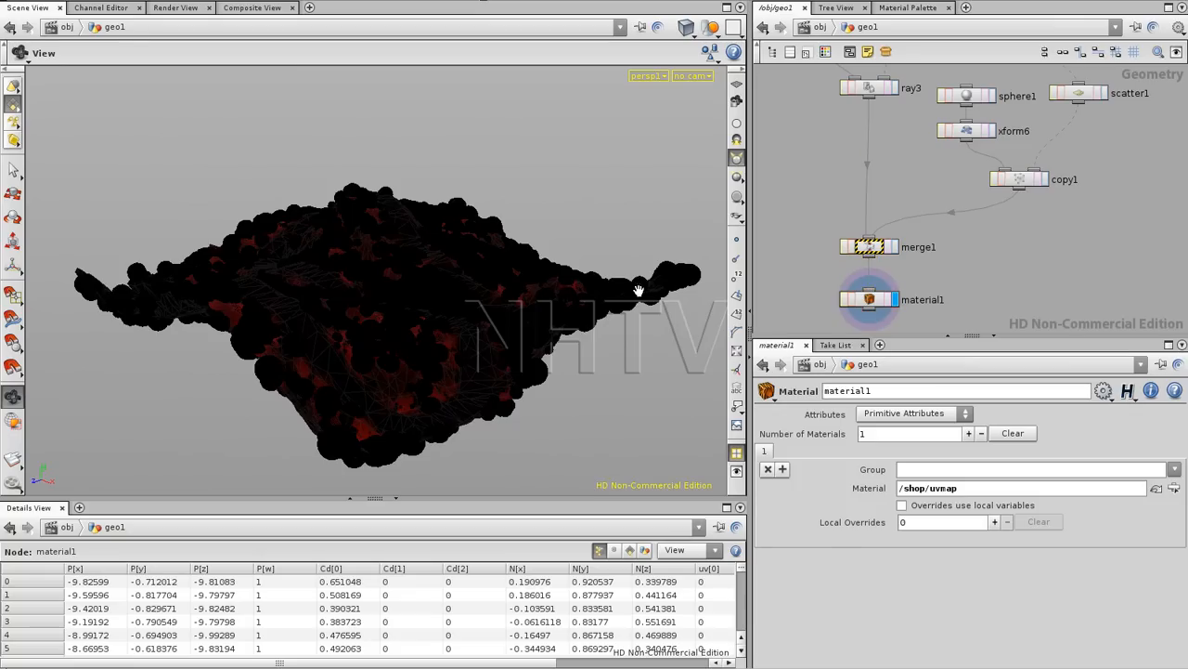
drag(395, 311, 366, 343)
right_drag(366, 343, 566, 310)
drag(565, 310, 653, 347)
middle_drag(897, 165, 898, 227)
drag(456, 269, 813, 268)
middle_drag(944, 301, 932, 209)
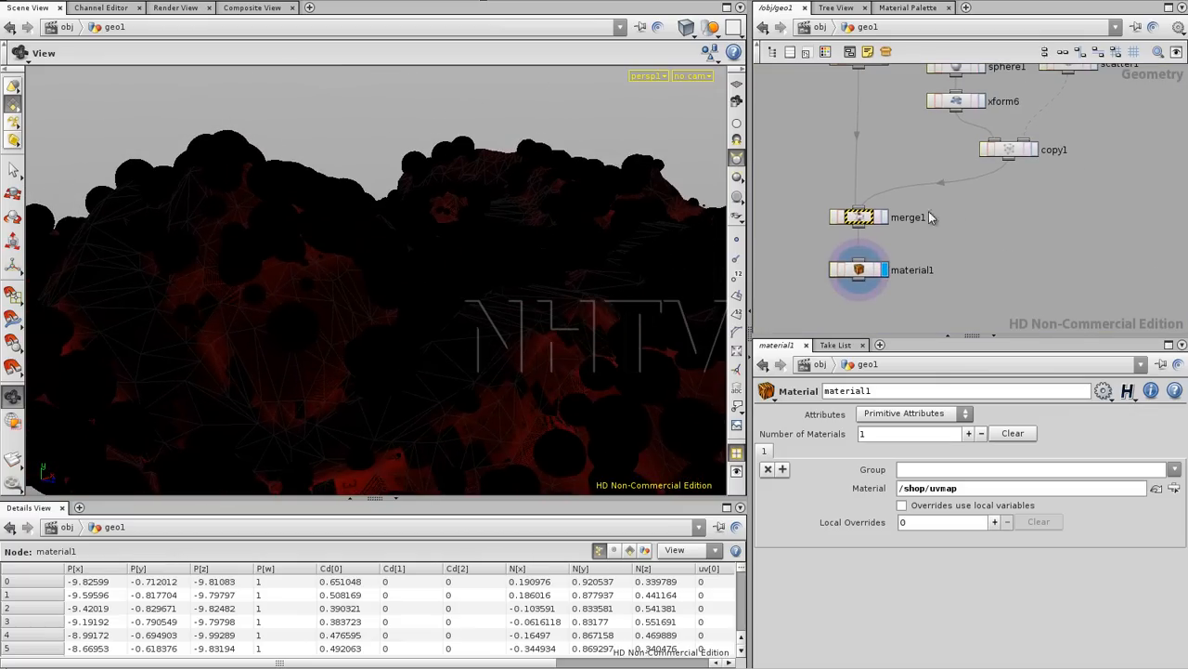
- Insert an Attribute node between merge1 and material1 and have it delete the Cd point attribute
drag(865, 269, 864, 302)
key(Tab)
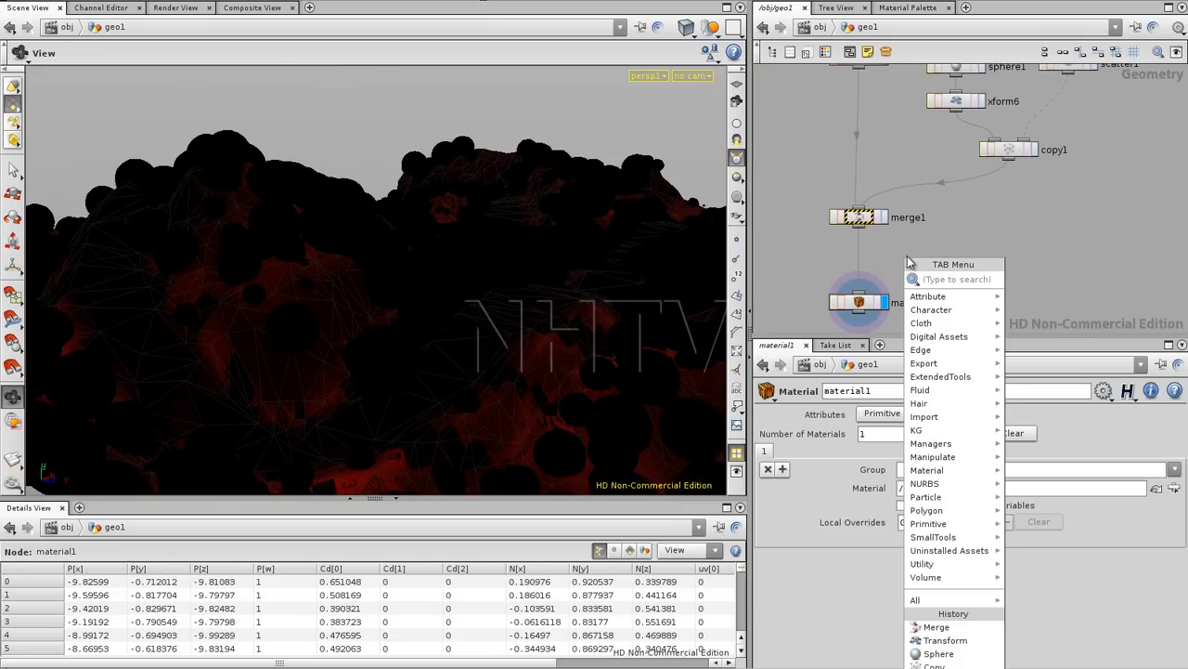
mouse_move(956, 295)
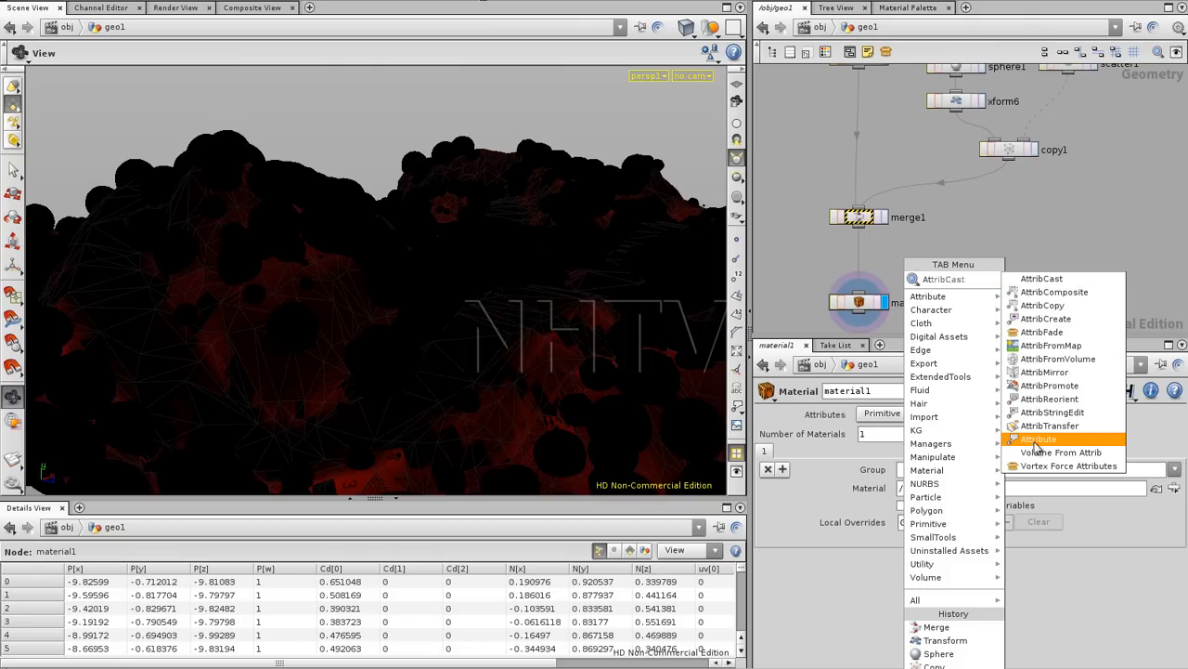
click(1038, 439)
click(861, 267)
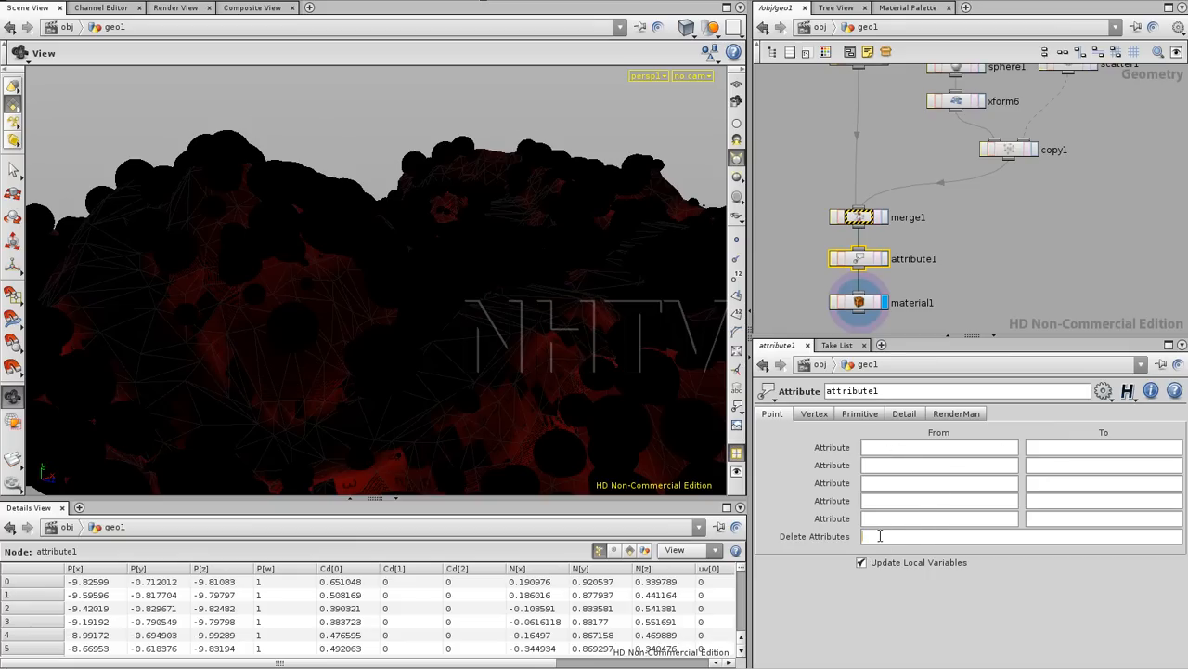
text(Cd)
key(Return)
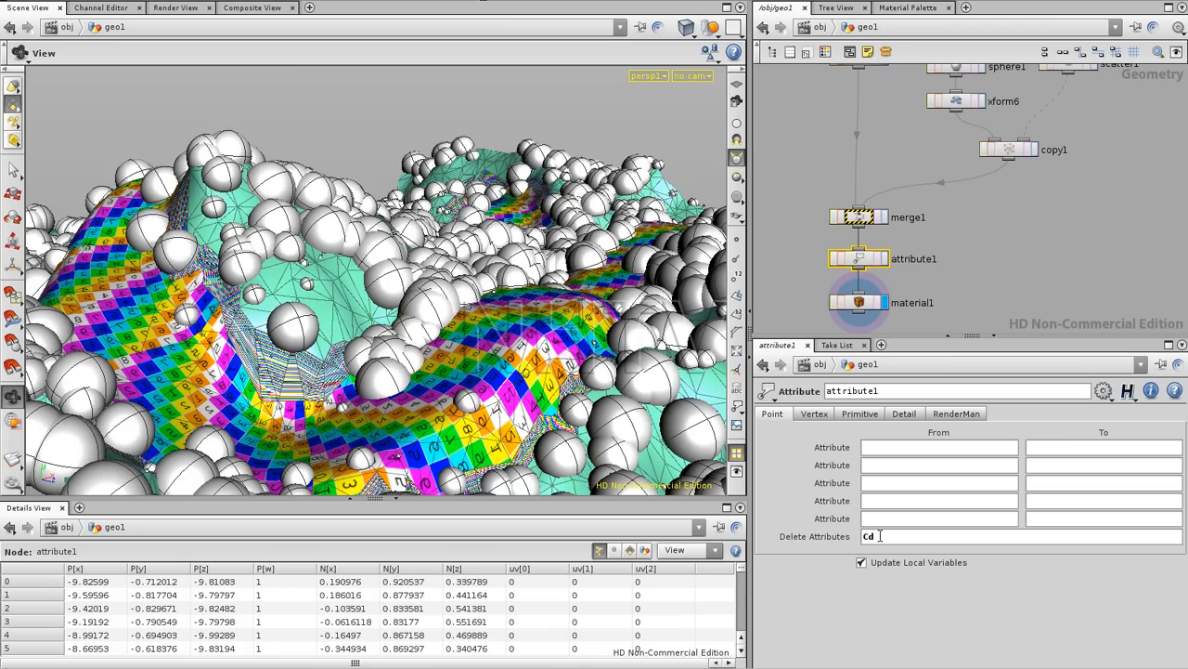
- Examine the spheres' size and coverage over the textured terrain and view sphere1's parameters
click(975, 281)
drag(391, 261, 207, 279)
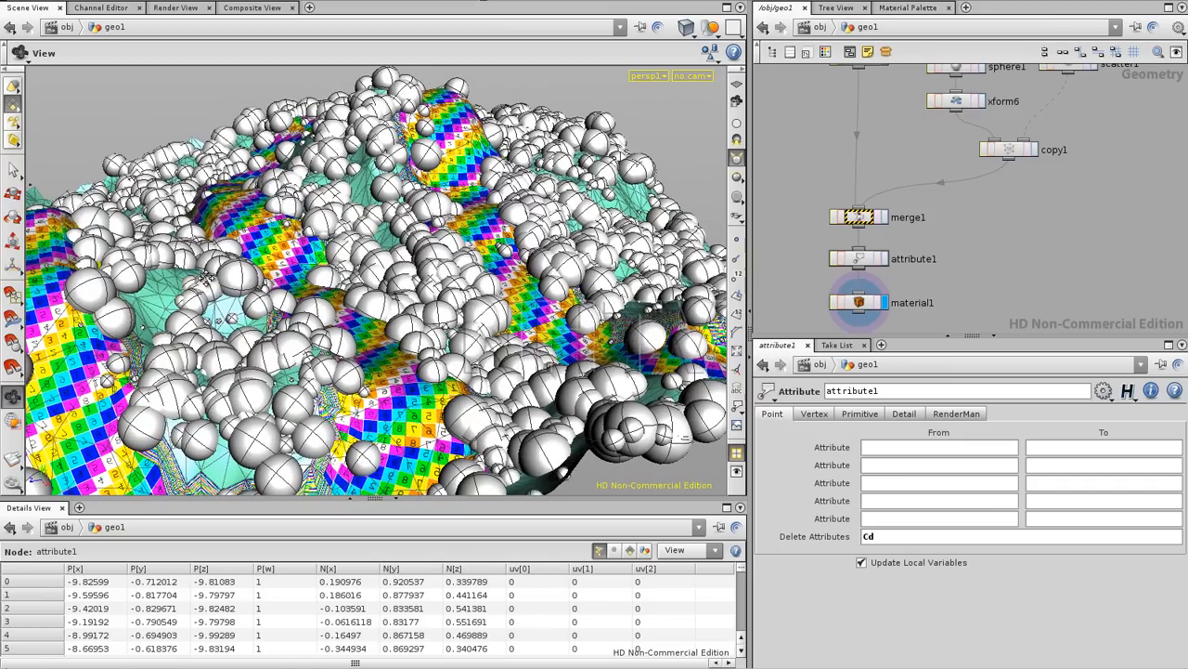
middle_drag(1021, 204, 983, 287)
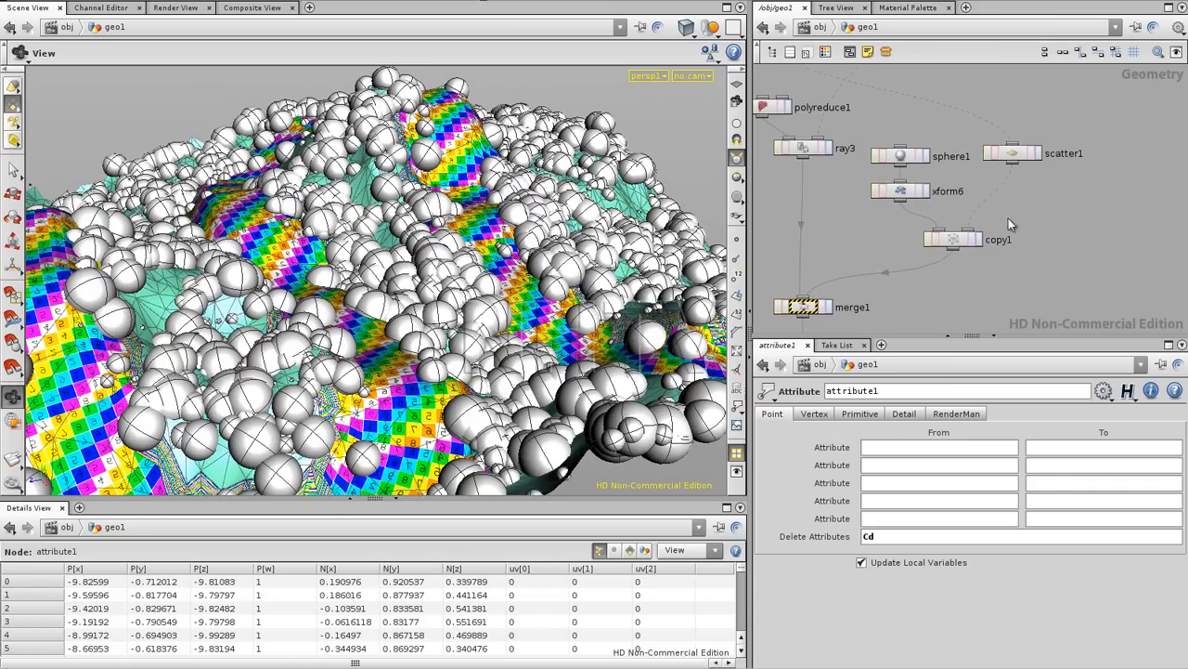
click(901, 156)
drag(325, 252, 340, 325)
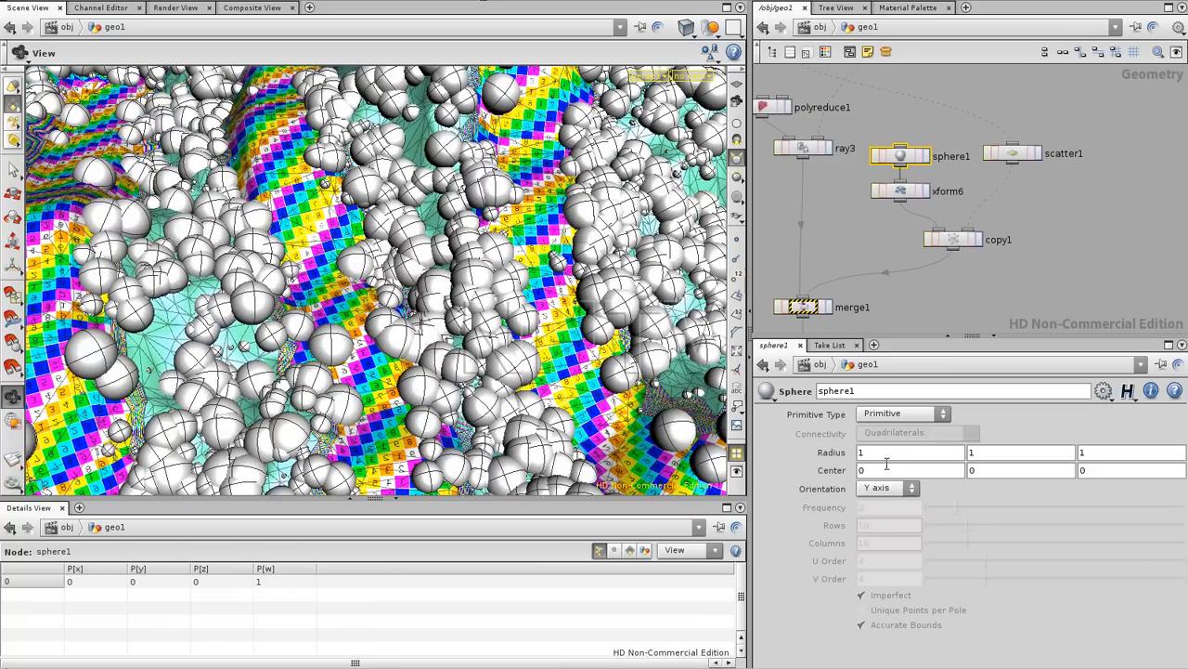
- Try 0.2 as the fit01 maximum in xform6's Uniform Scale expression, and settle on 0.3
click(900, 191)
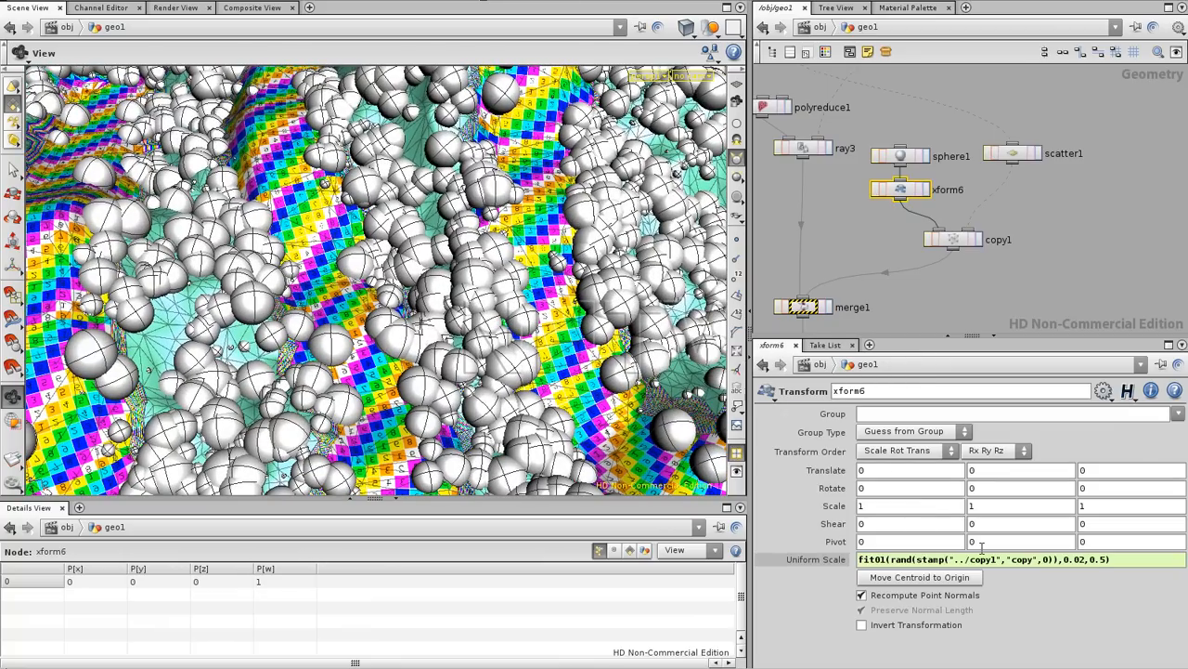
double_click(1103, 559)
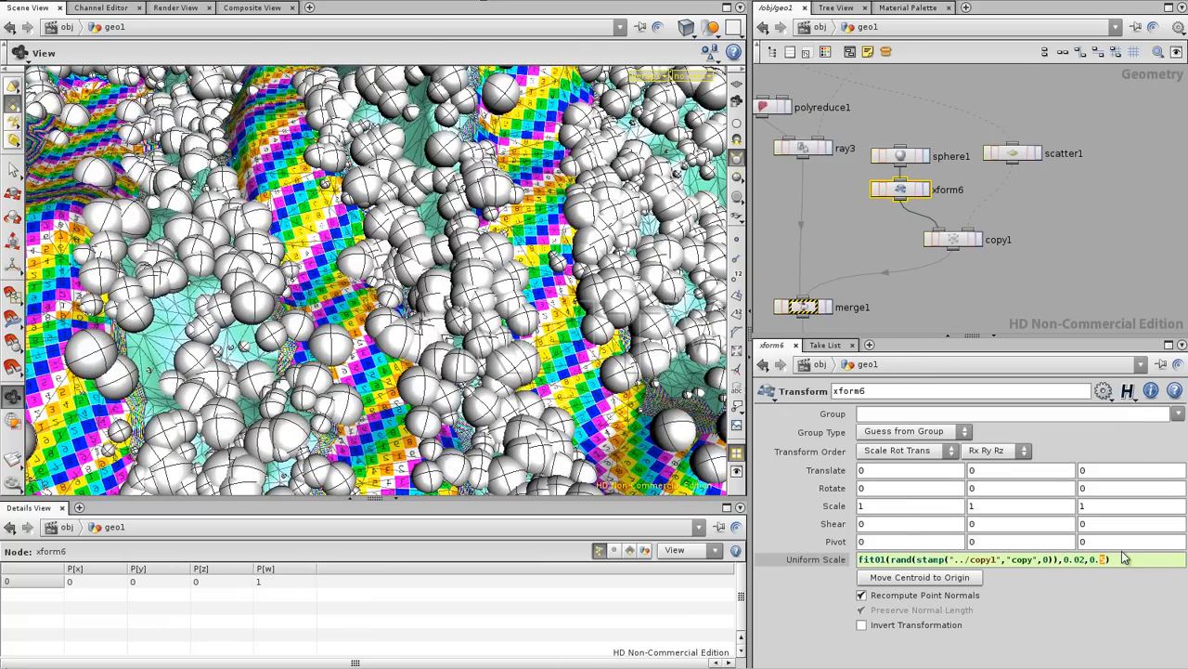
text(2)
key(Return)
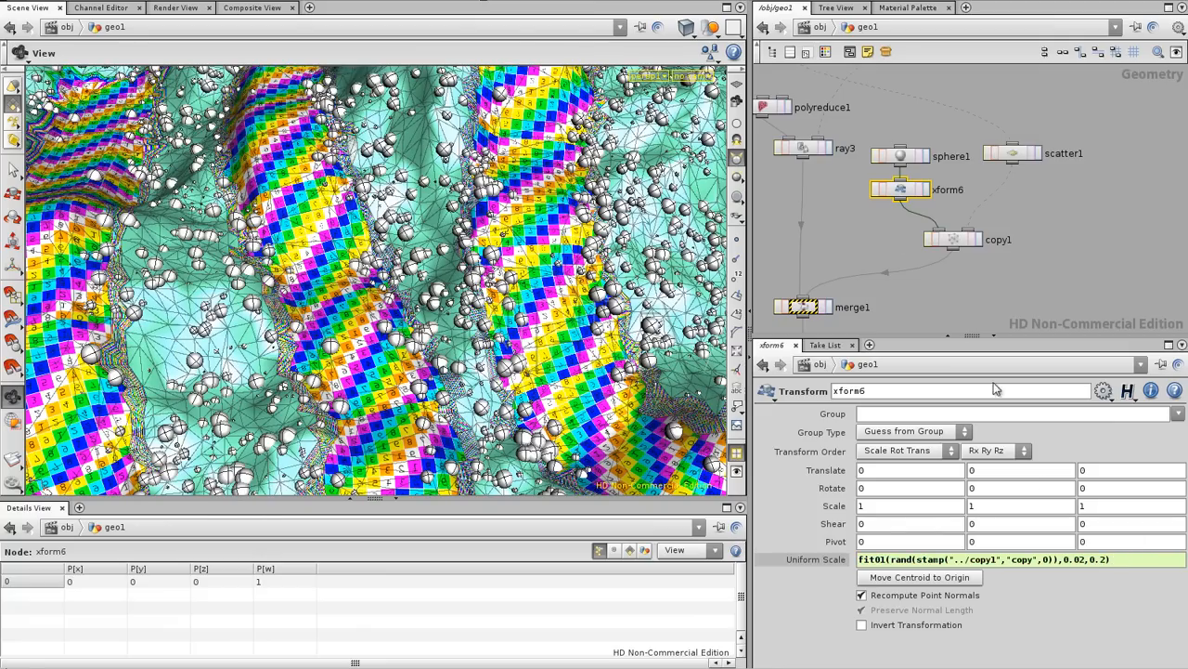
double_click(1103, 559)
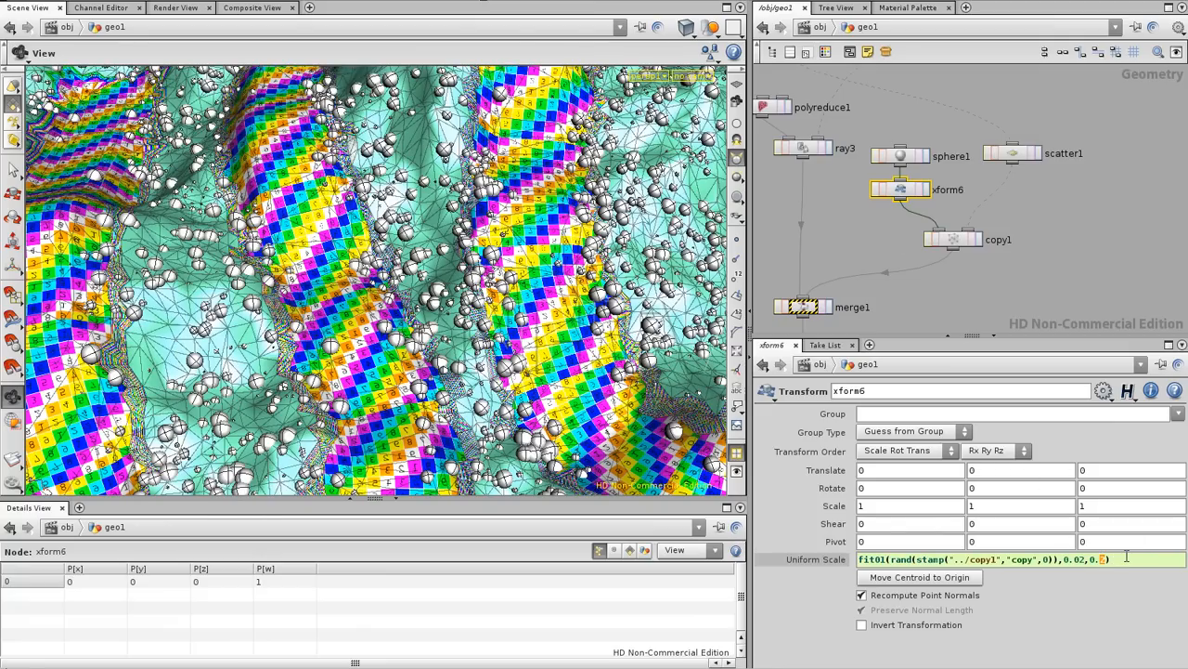
text(3)
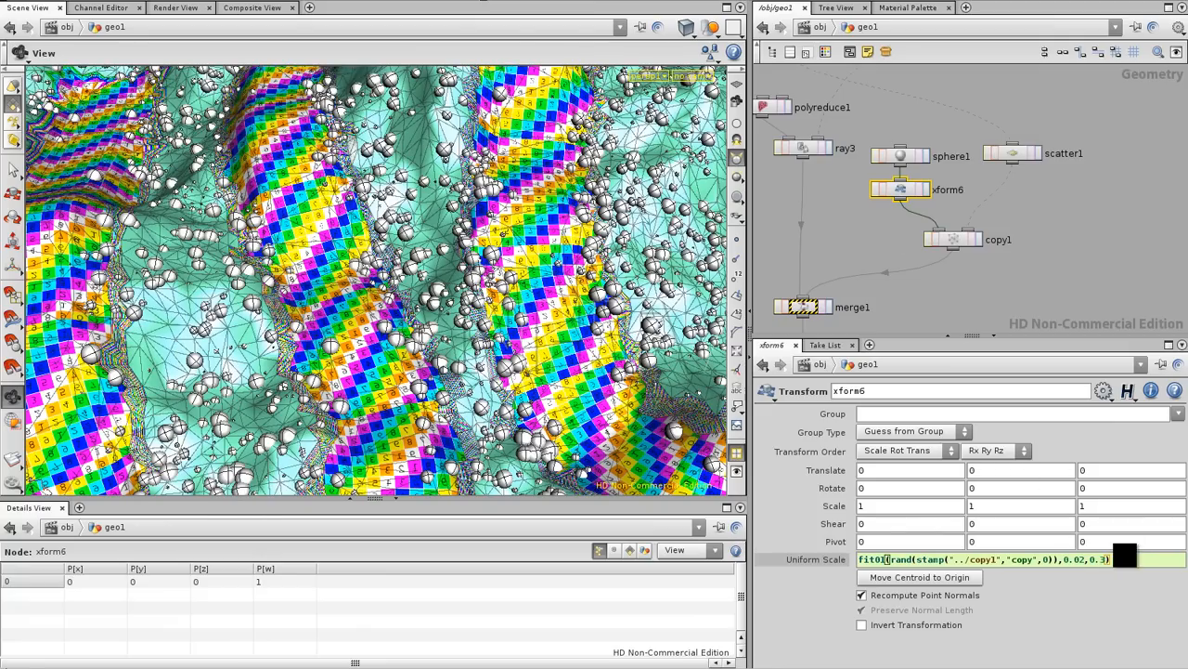
key(Return)
- Examine the sphere distribution around the road from several angles and view scatter1's settings
drag(340, 293, 218, 260)
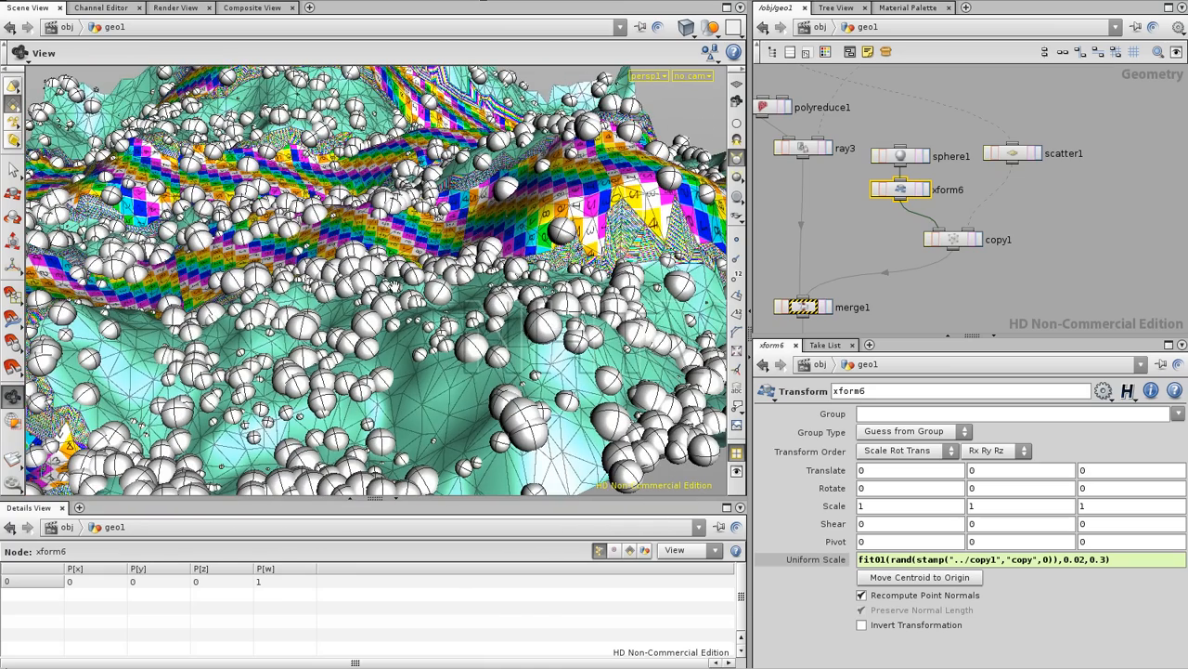
drag(302, 225, 405, 353)
right_drag(405, 353, 436, 395)
drag(436, 394, 423, 353)
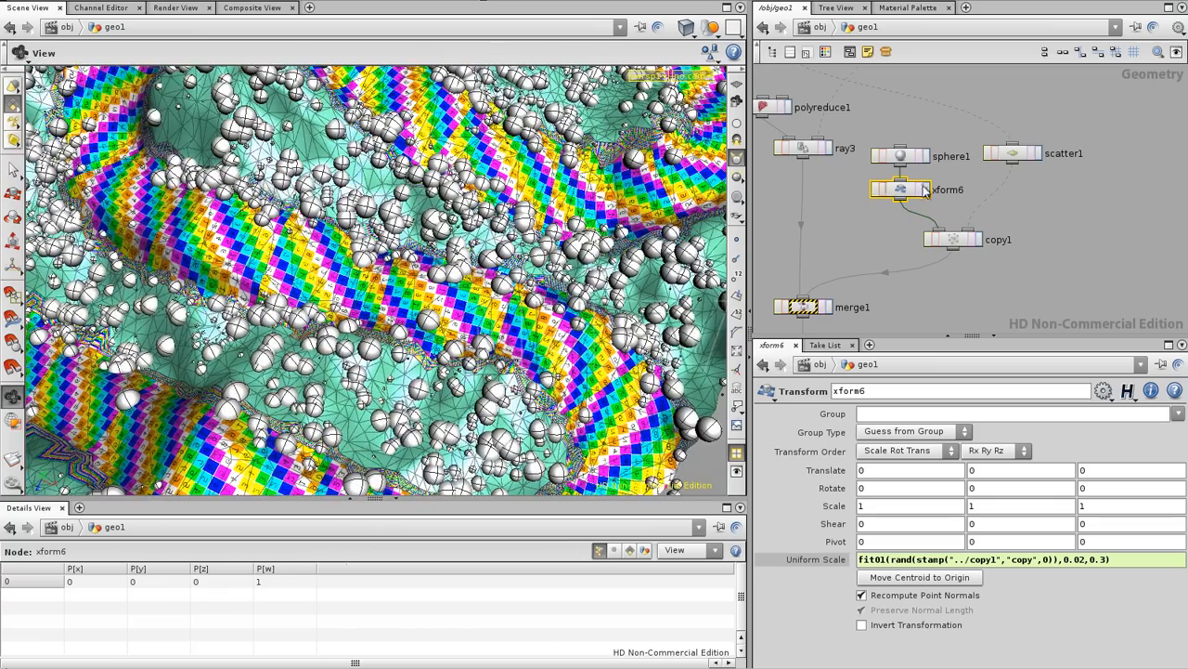
click(1013, 154)
mouse_move(390, 307)
mouse_down()
mouse_move(343, 260)
mouse_move(303, 295)
mouse_move(399, 325)
mouse_up()
right_drag(399, 325, 362, 283)
drag(362, 283, 415, 324)
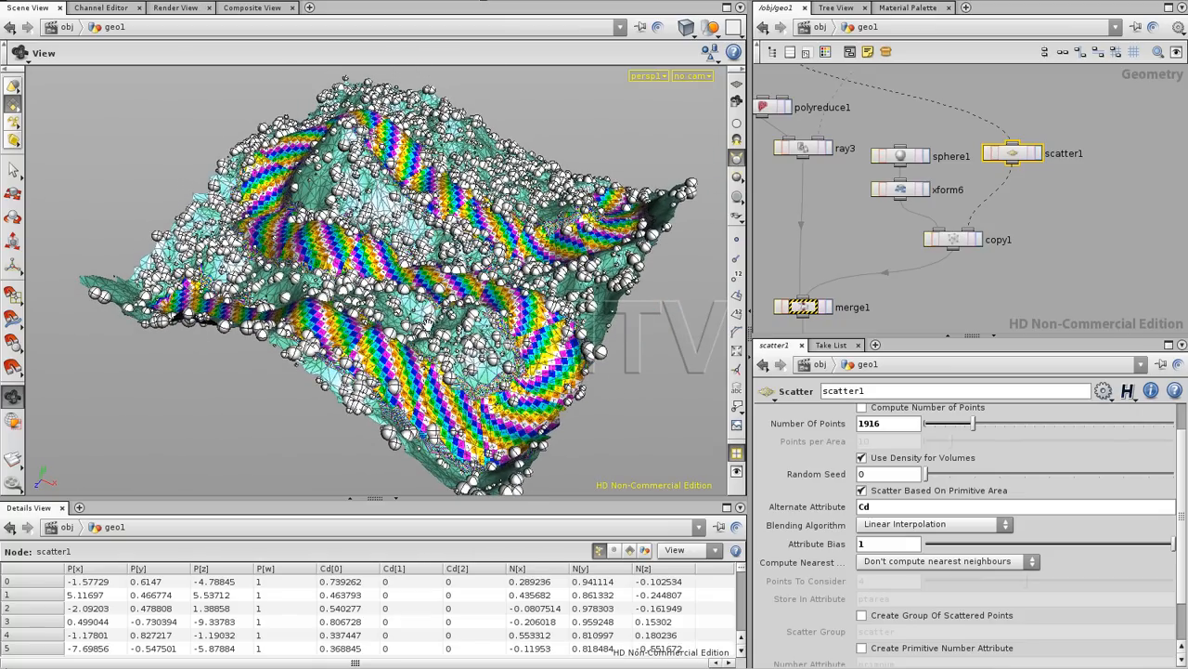